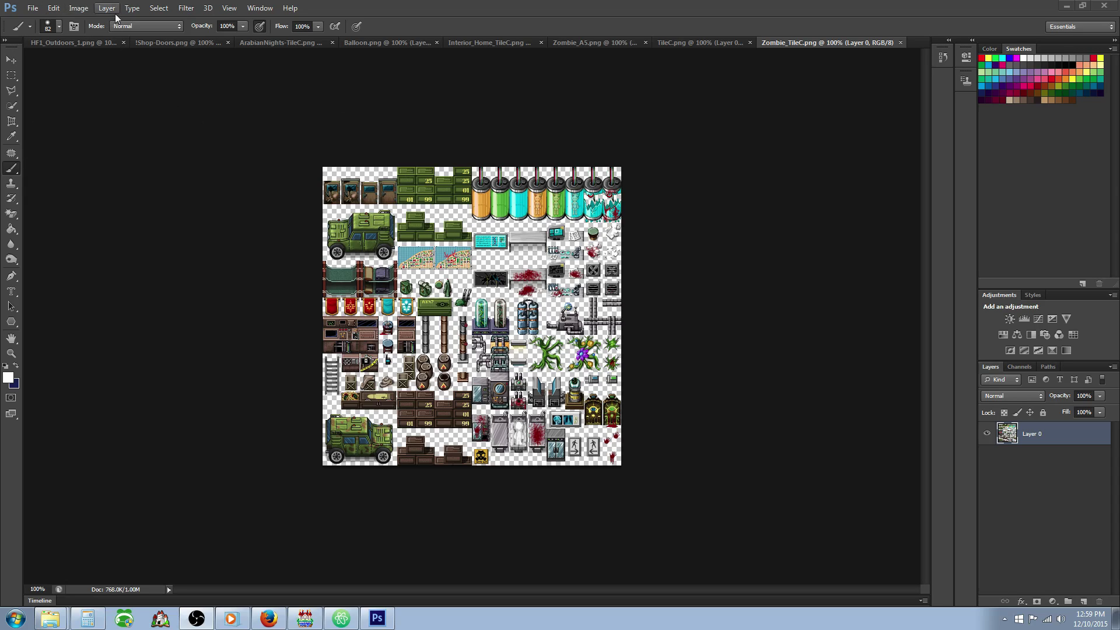
left_click(79, 8)
left_click(78, 9)
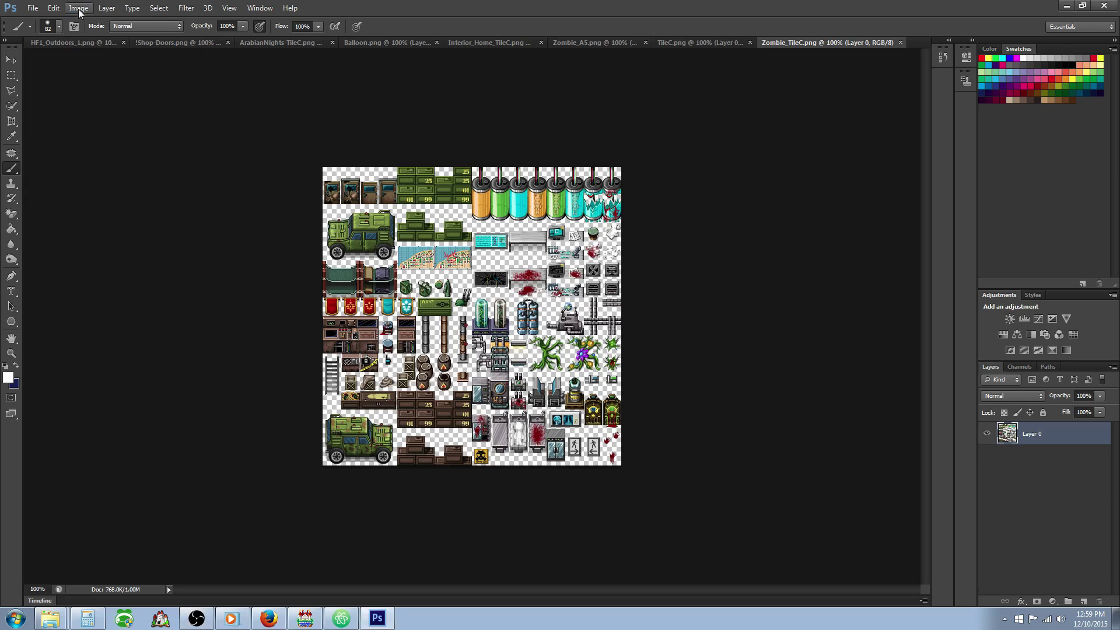
left_click(34, 8)
left_click(38, 9)
left_click(53, 9)
left_click(53, 8)
left_click(35, 8)
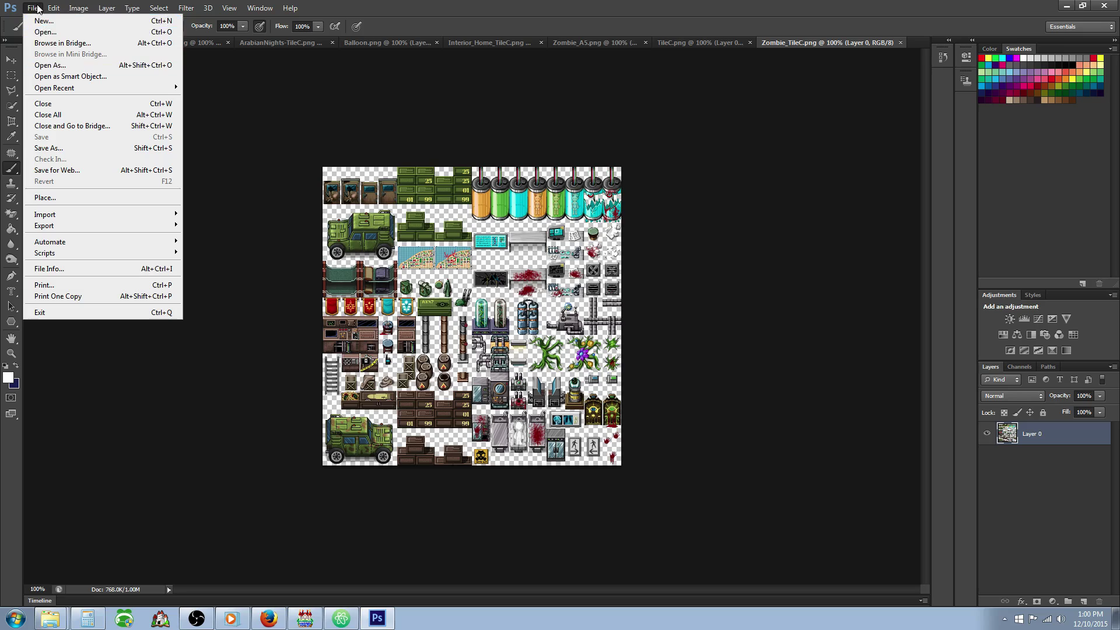
left_click(37, 9)
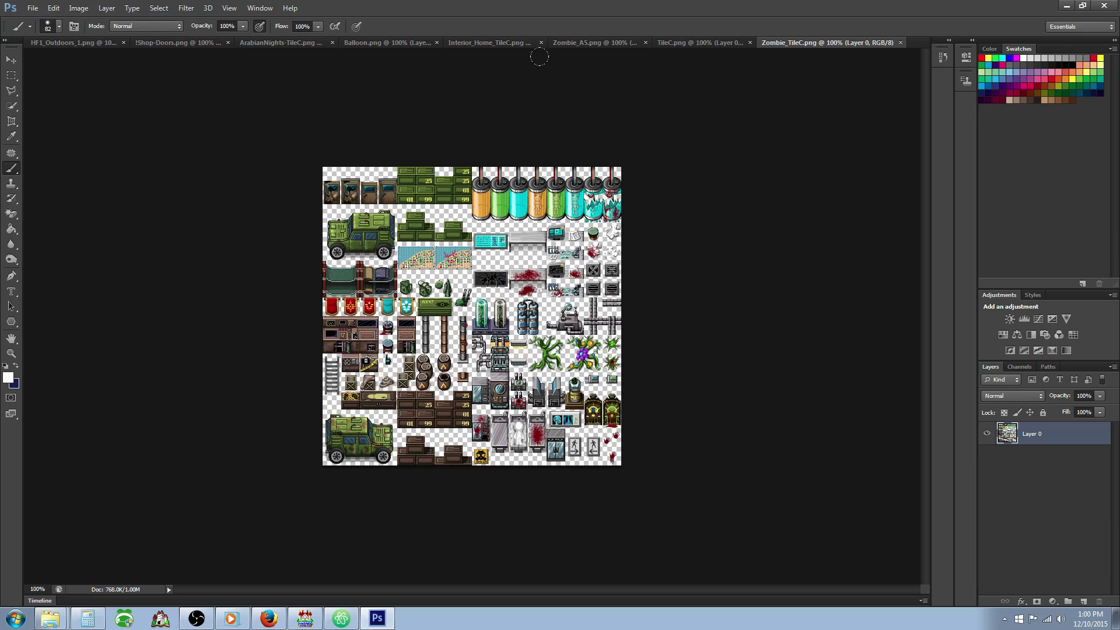
- Set up an image resize of Zombie_TileC.png with Bicubic Smoother (best for enlargement) resampling and both pixel and document dimensions in percent
left_click(79, 8)
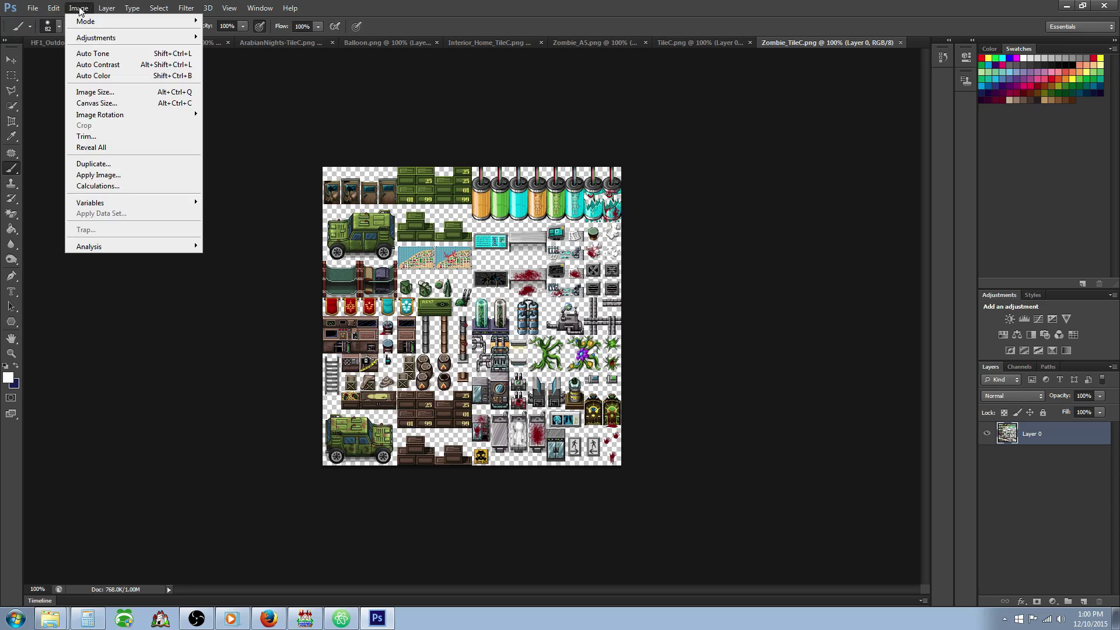
left_click(120, 92)
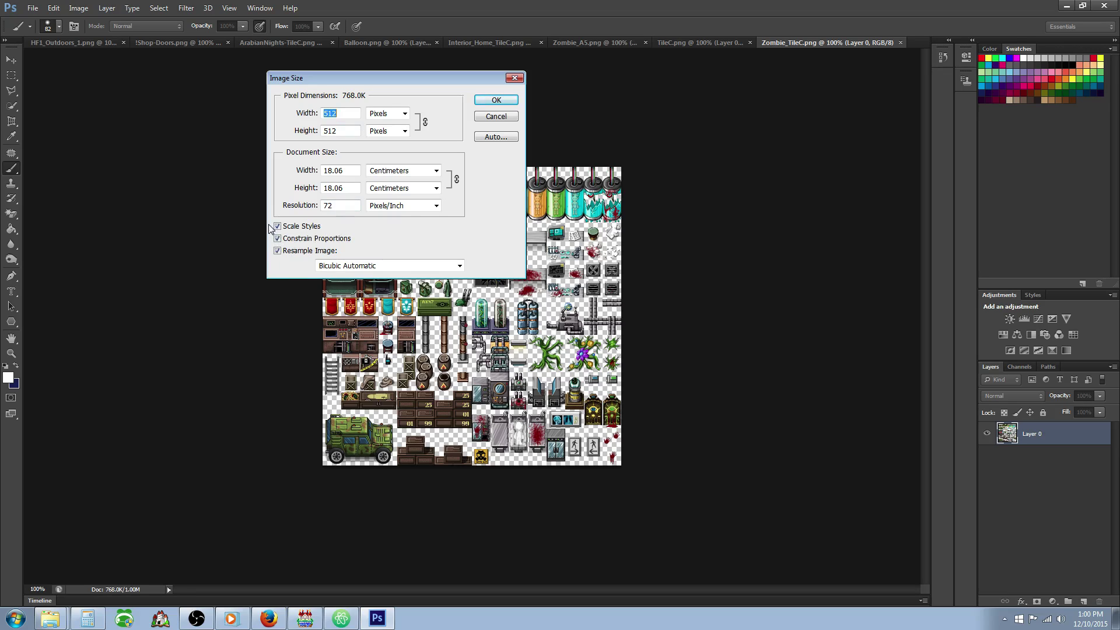
left_click(348, 266)
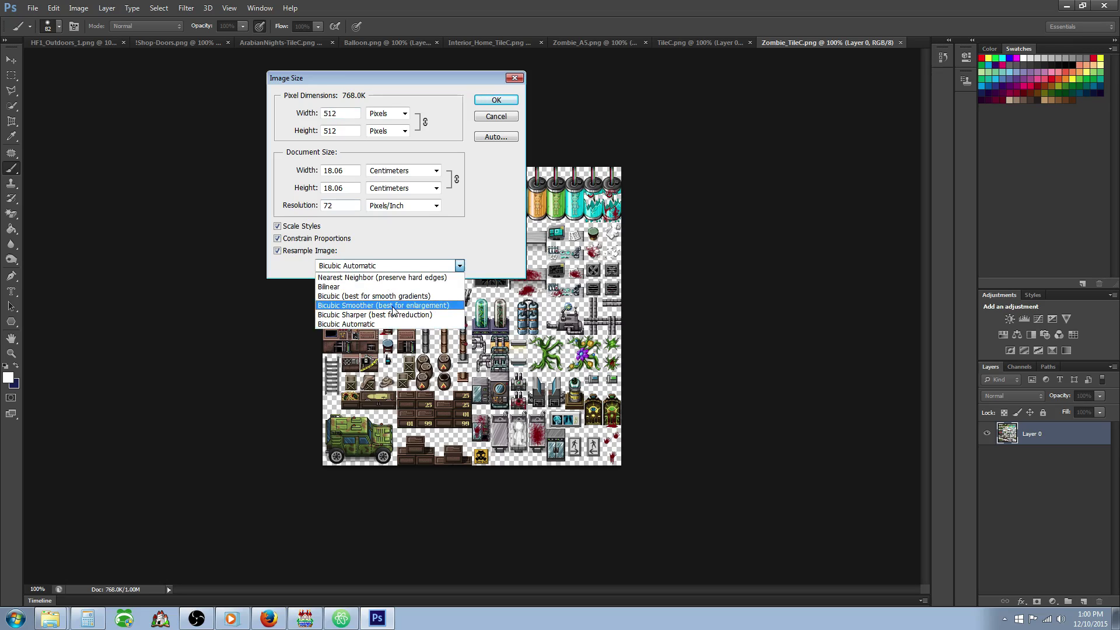
left_click(358, 306)
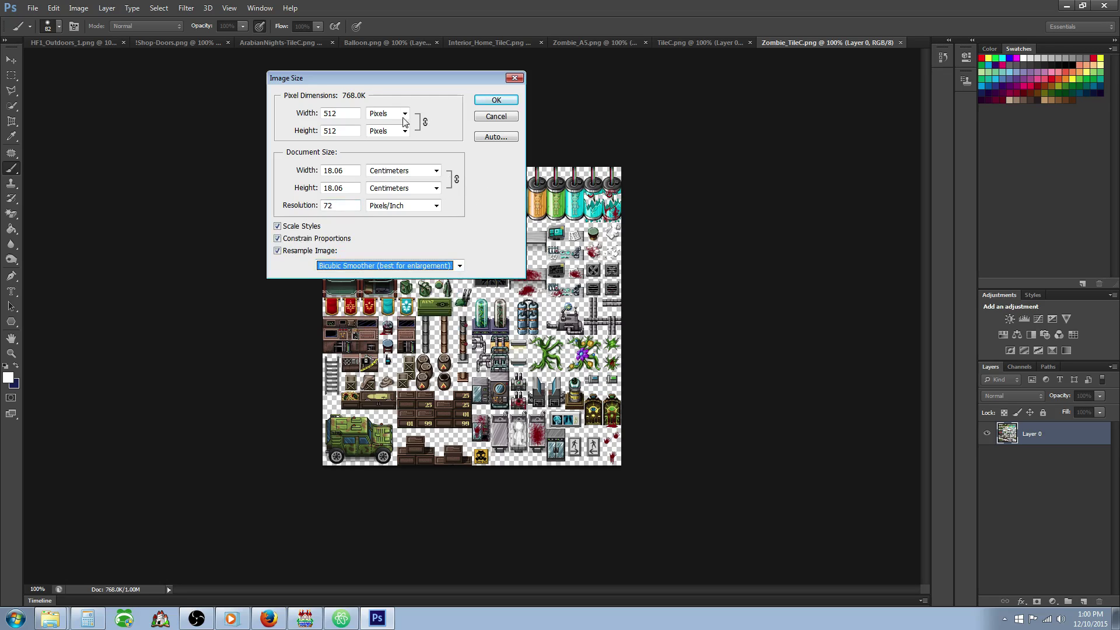
left_click(399, 117)
left_click(399, 119)
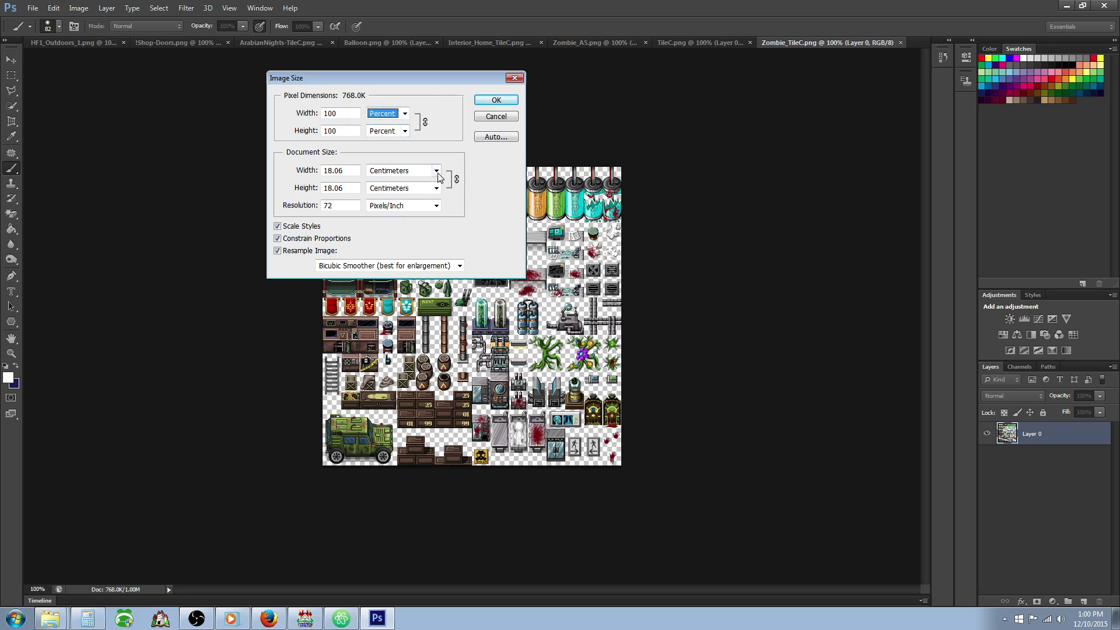
left_click(436, 170)
left_click(417, 181)
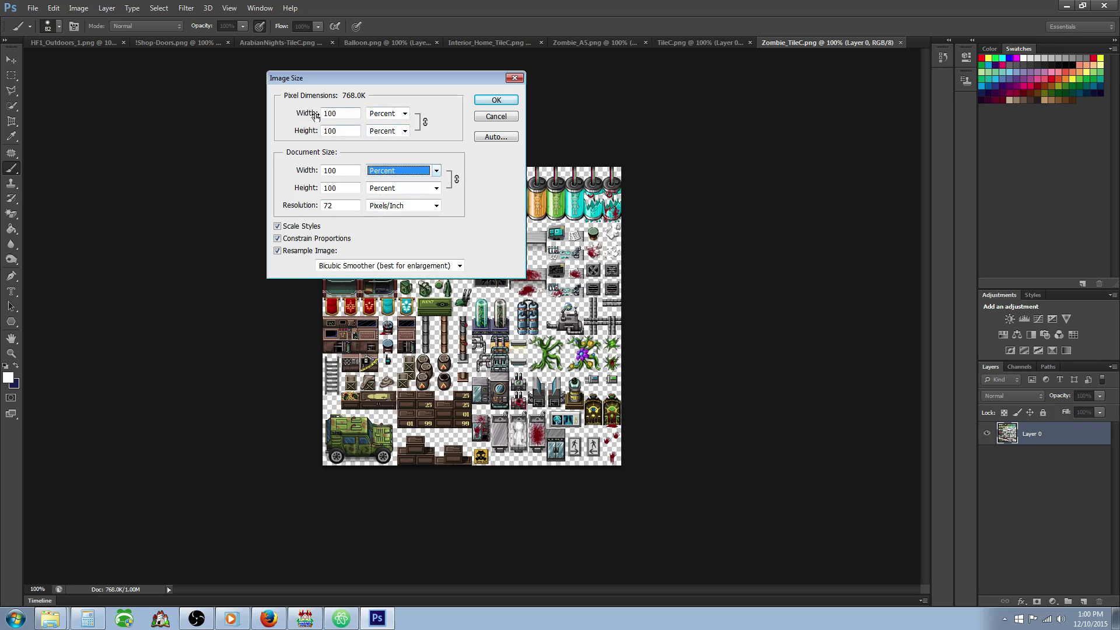
- Scale the tileset image proportionally to 150 percent
left_click(351, 113)
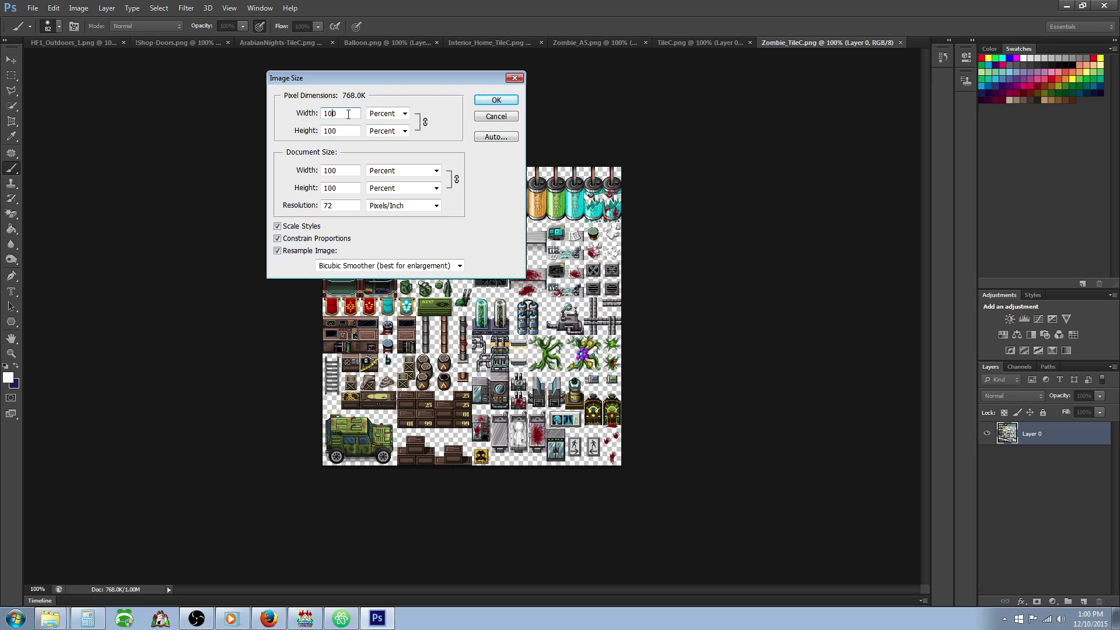
double_click(330, 113)
type("150")
left_click(483, 101)
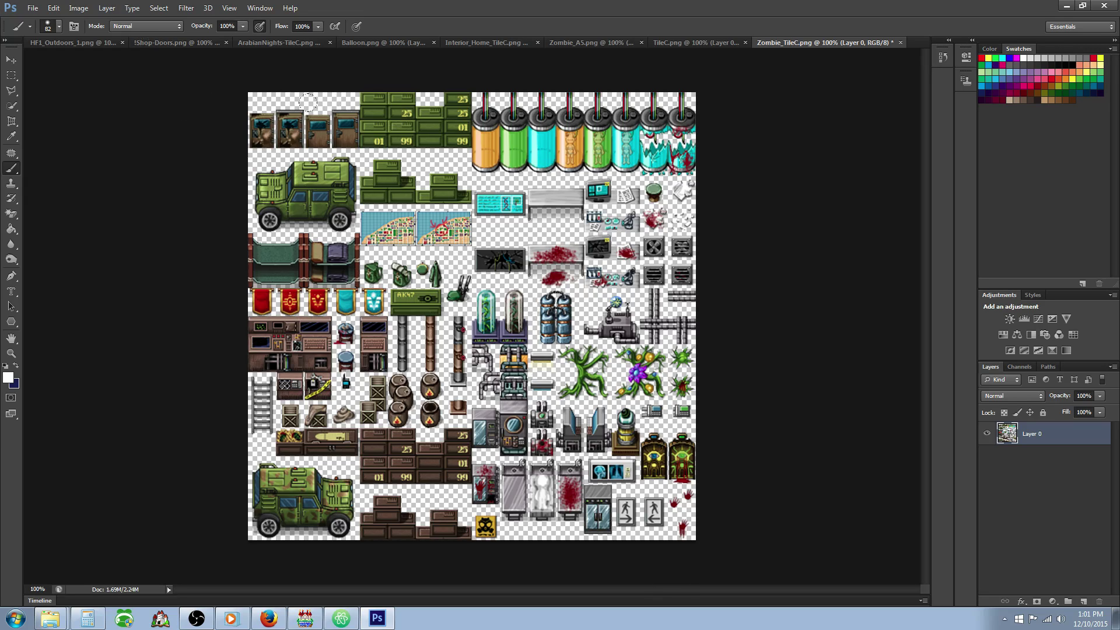
- Start saving the image under a new location: the RPG Maker MV LevelWizard project's img/tilesets folder on the 7200SATA (E:) drive
left_click(25, 5)
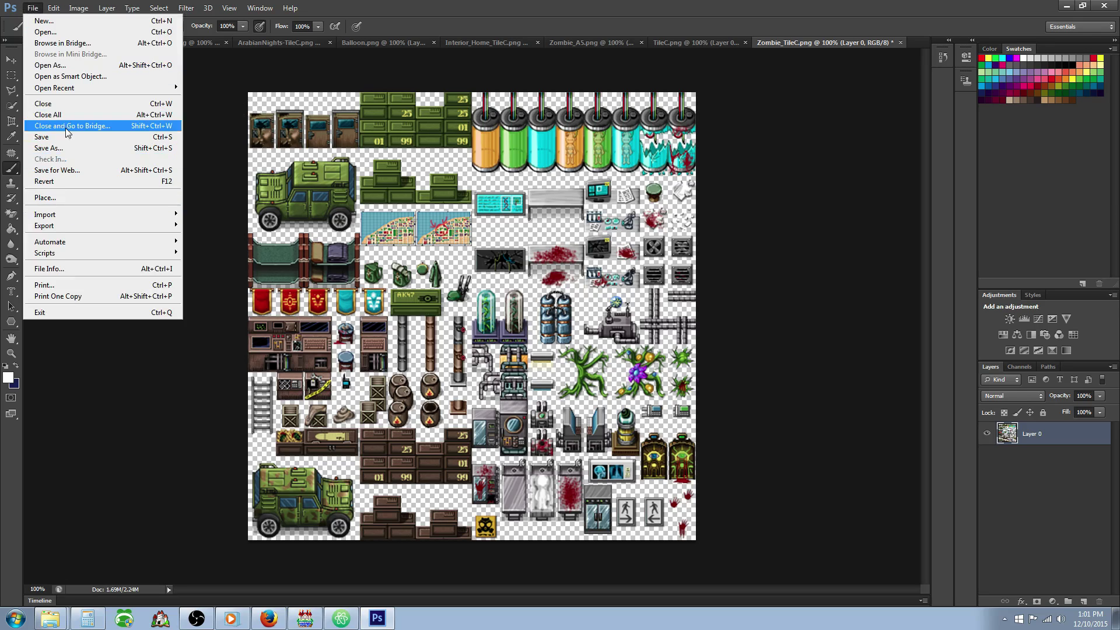
left_click(70, 151)
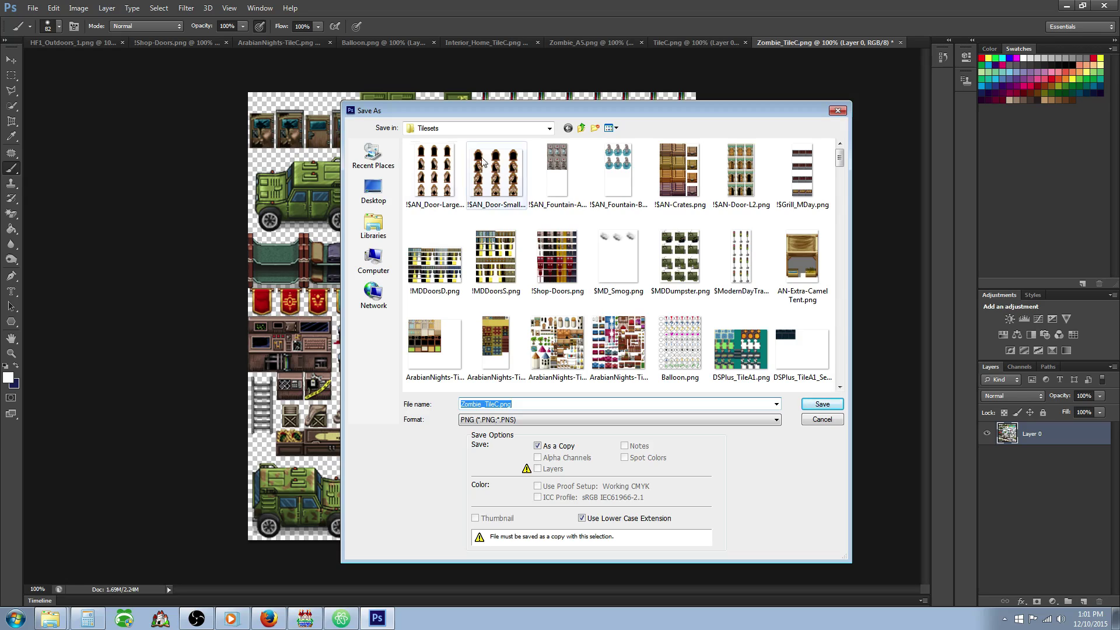
left_click(548, 128)
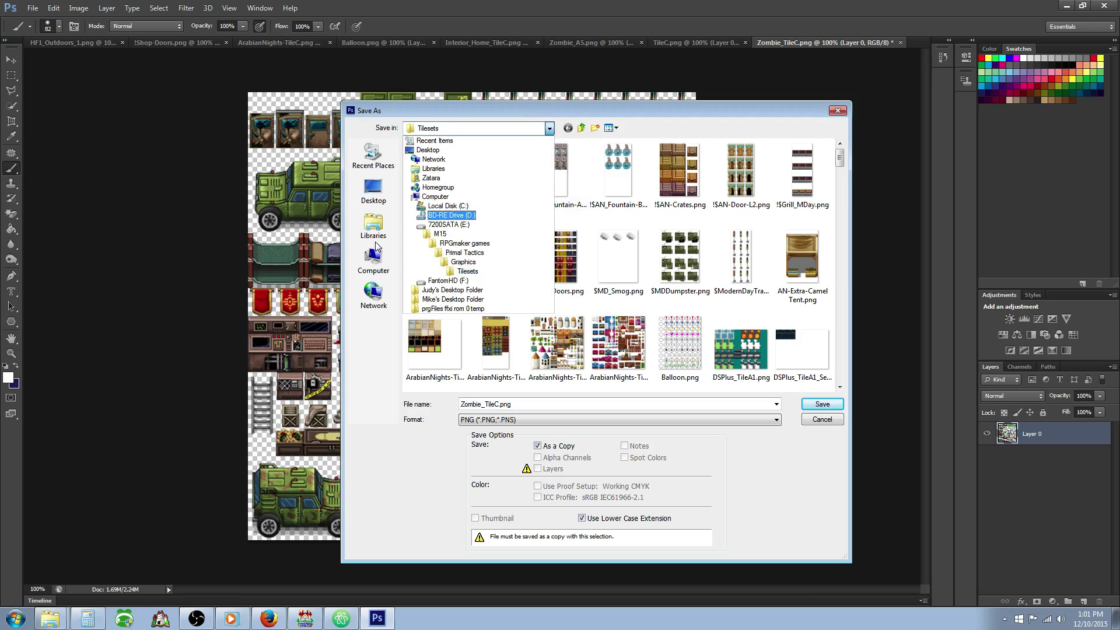
left_click(446, 225)
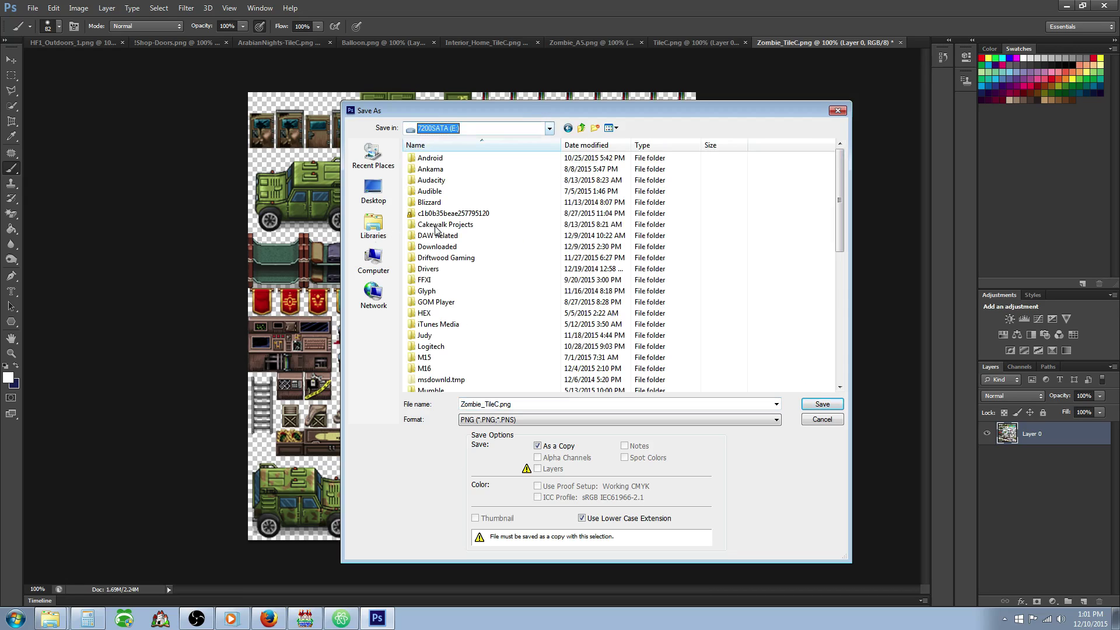
left_click(437, 324)
scroll(439, 334, "down", 5)
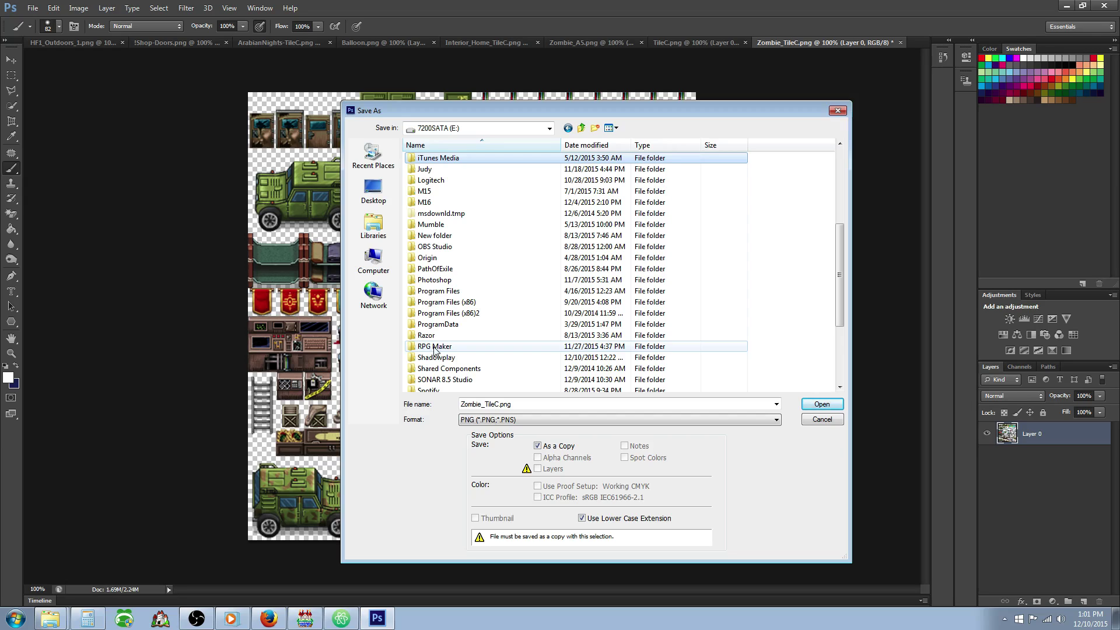
double_click(429, 348)
double_click(428, 186)
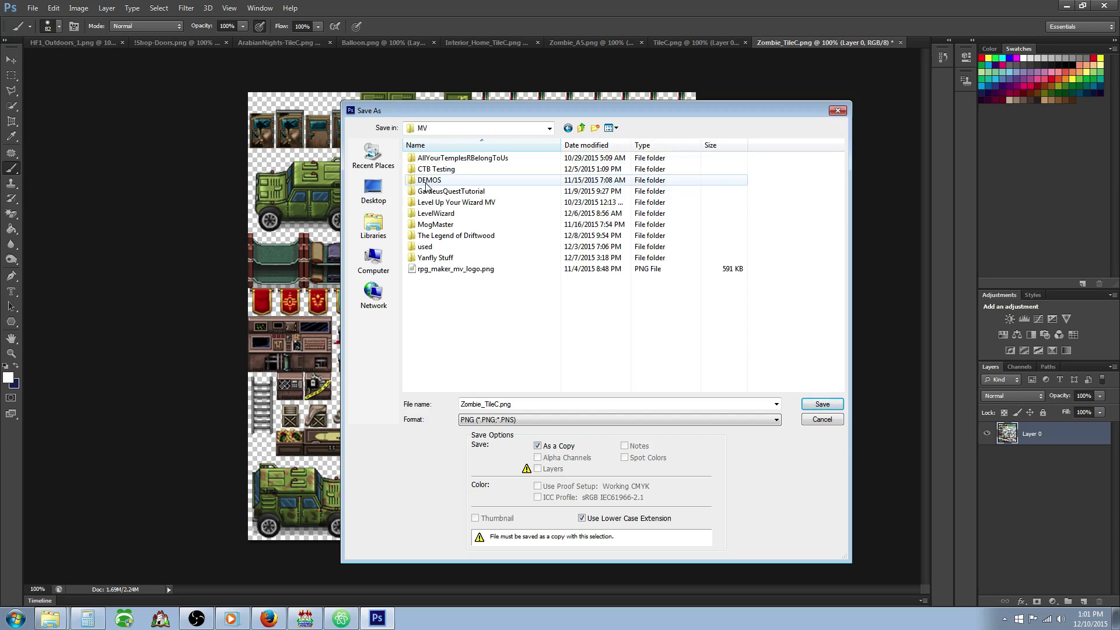
double_click(447, 217)
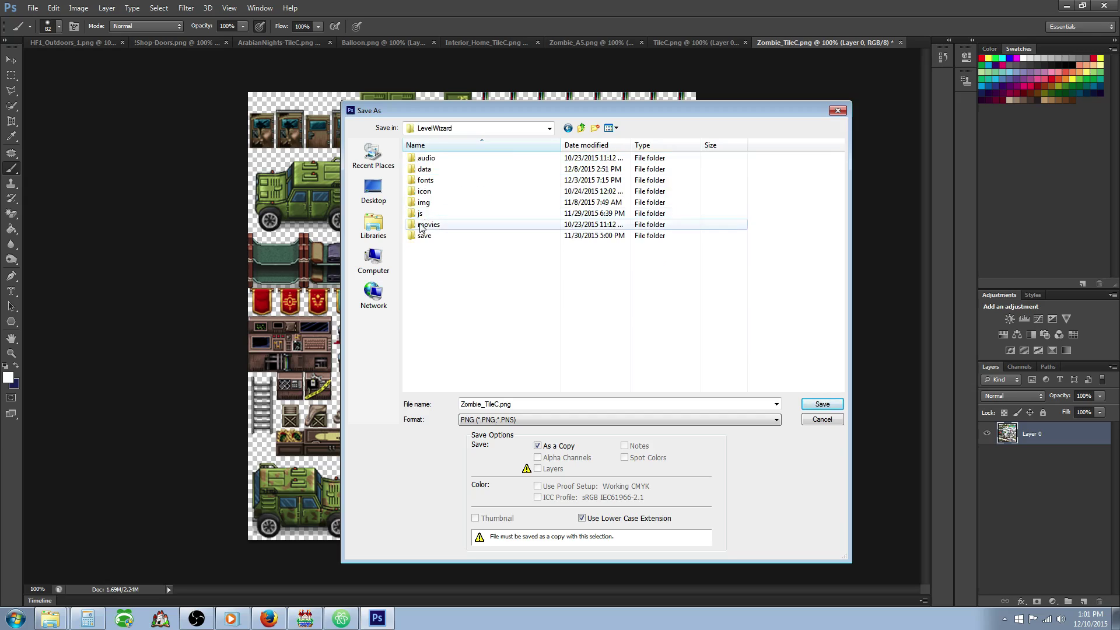
double_click(424, 203)
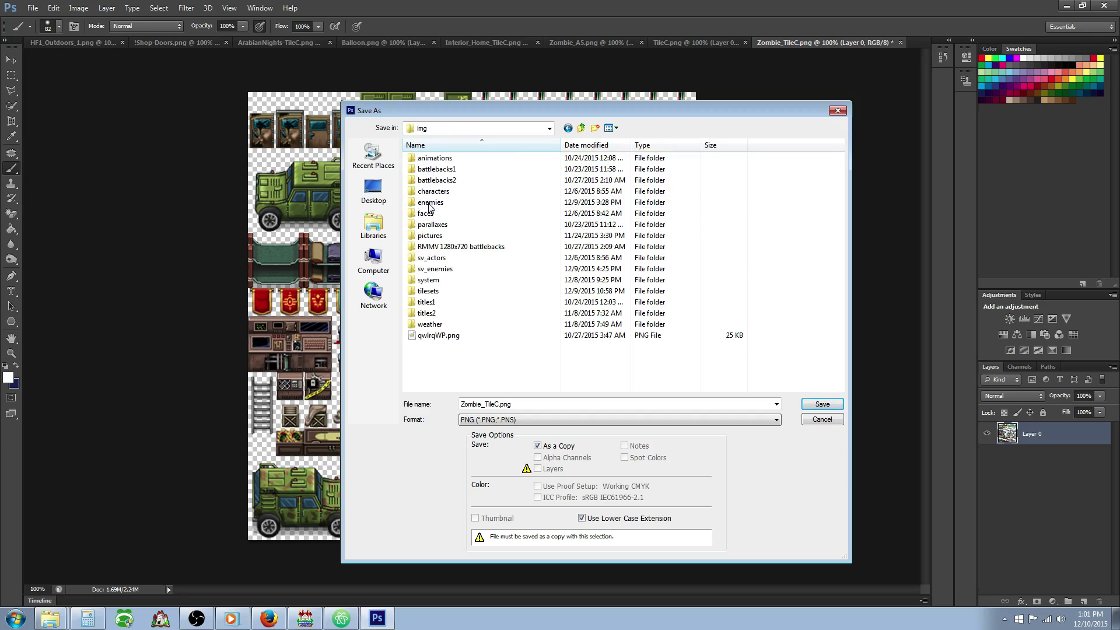
double_click(436, 294)
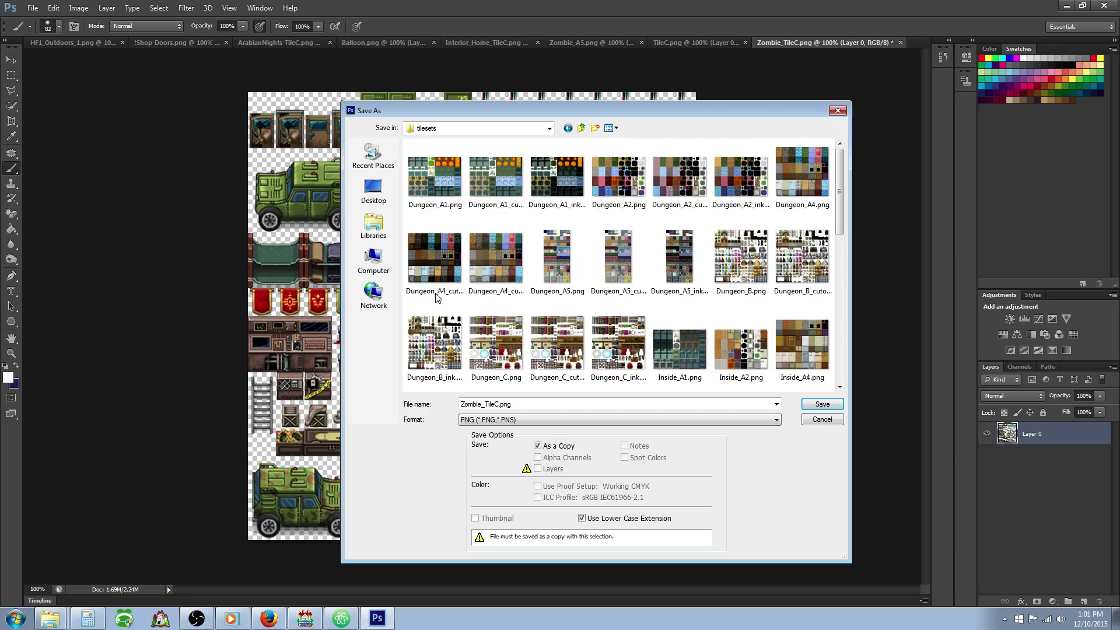
- Save the tileset as VXA_Zombie_TileC.png with Smallest / Slow compression and Interlaced PNG options
left_click(482, 403)
left_click(482, 403)
type("VXA_")
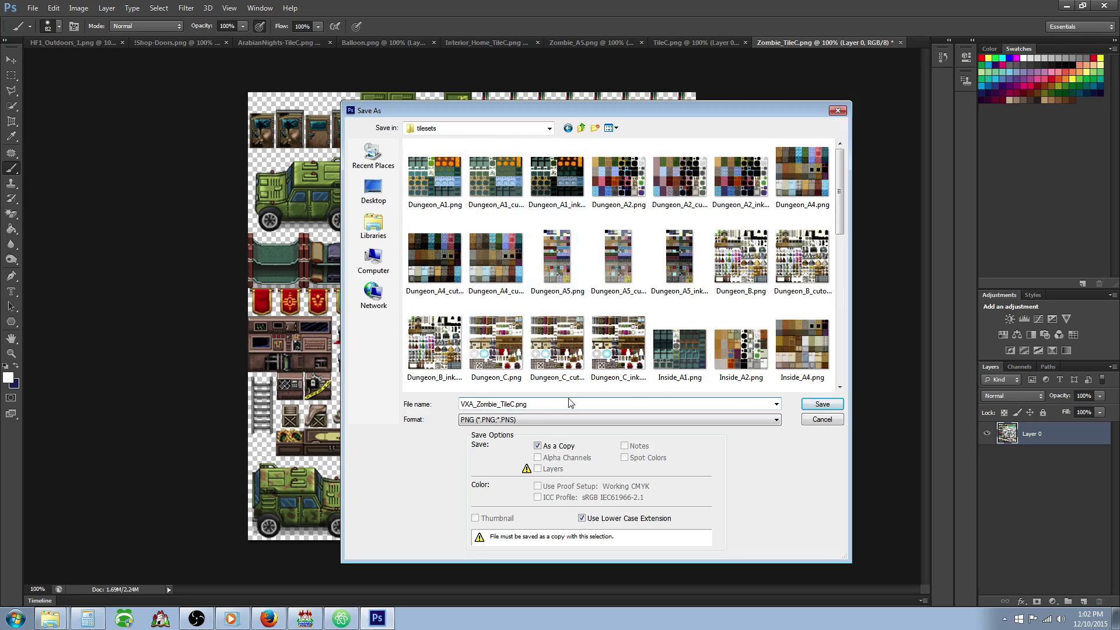
left_click(822, 404)
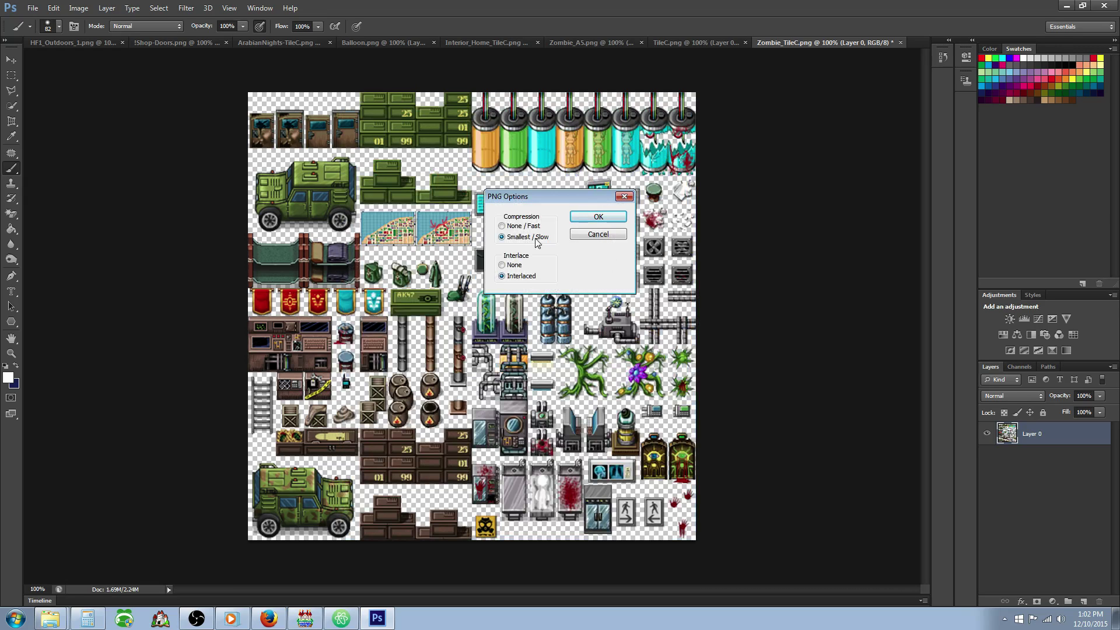
left_click(600, 217)
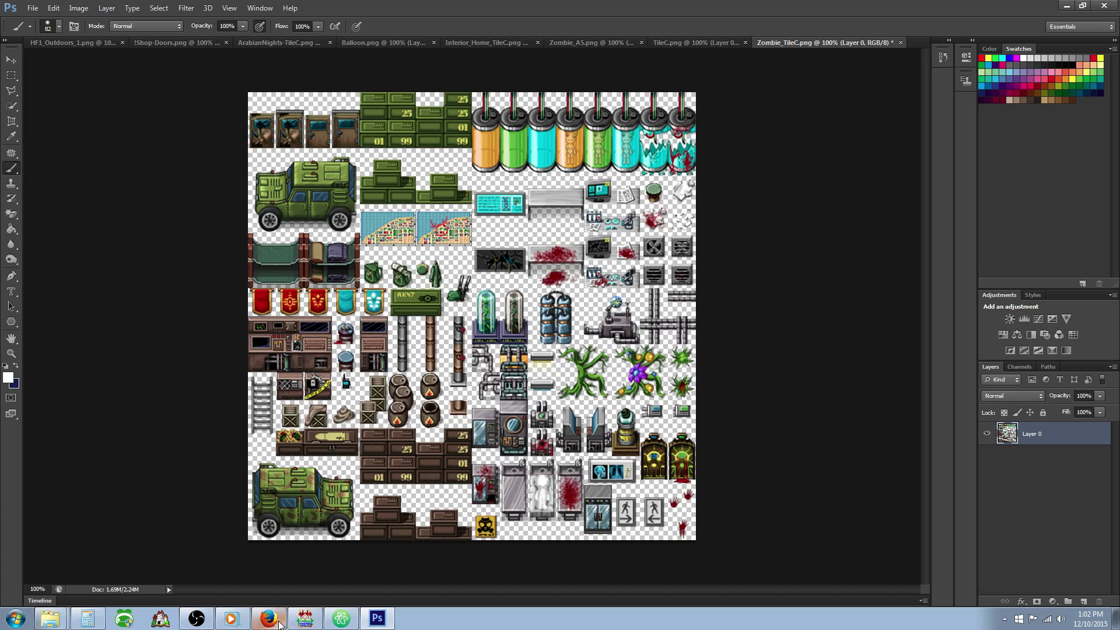
- Switch to RPG Maker MV, then close and reopen the database on the VX Ace Tilesets entry
left_click(305, 618)
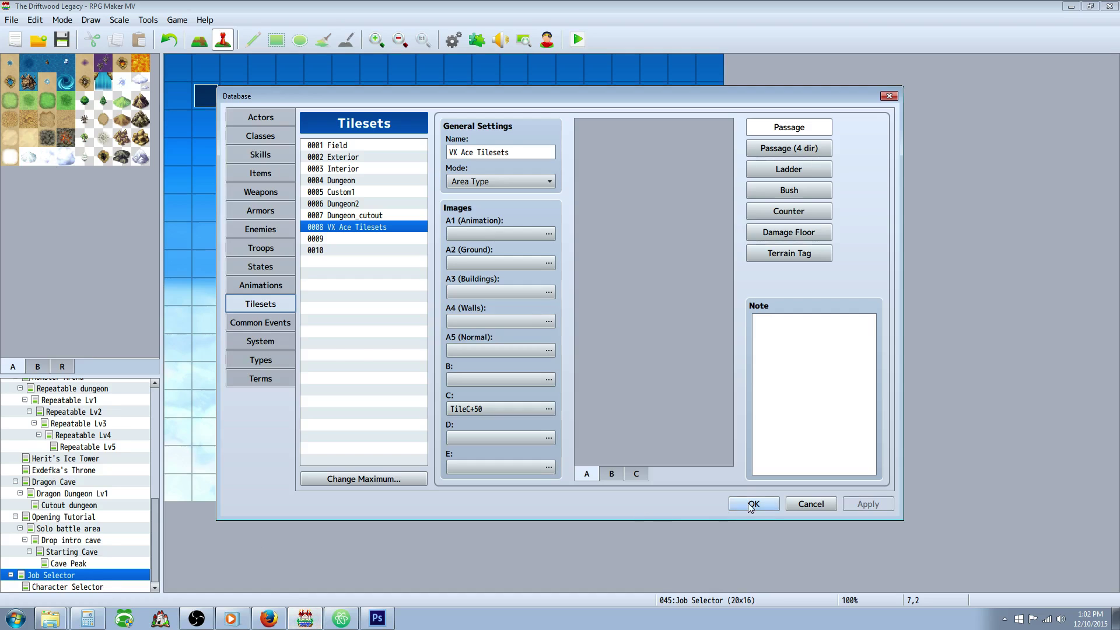
left_click(766, 505)
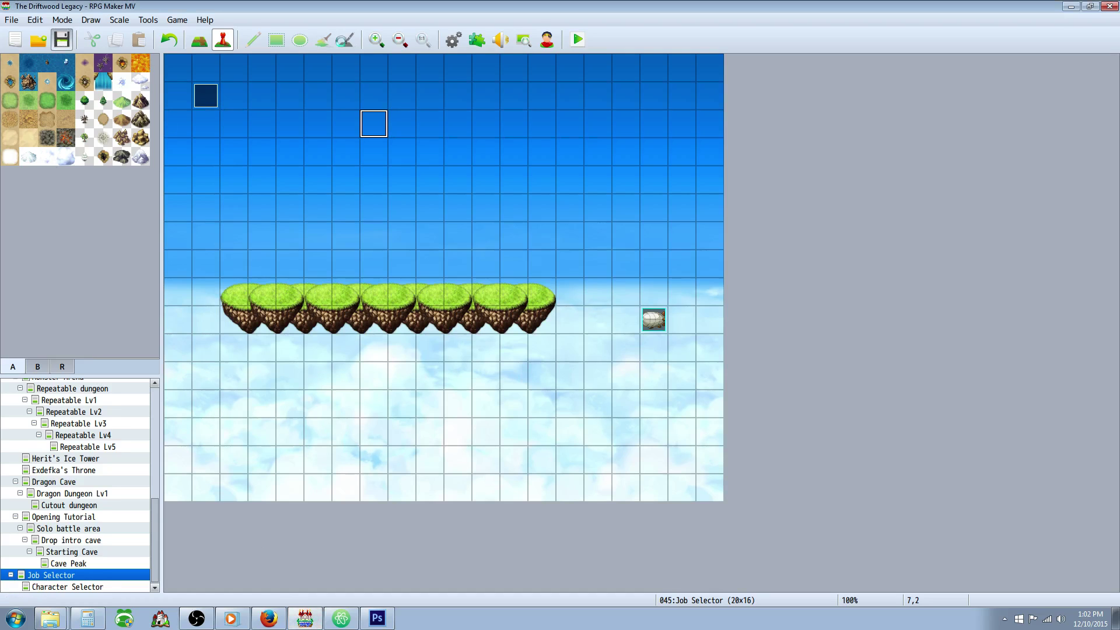
left_click(456, 40)
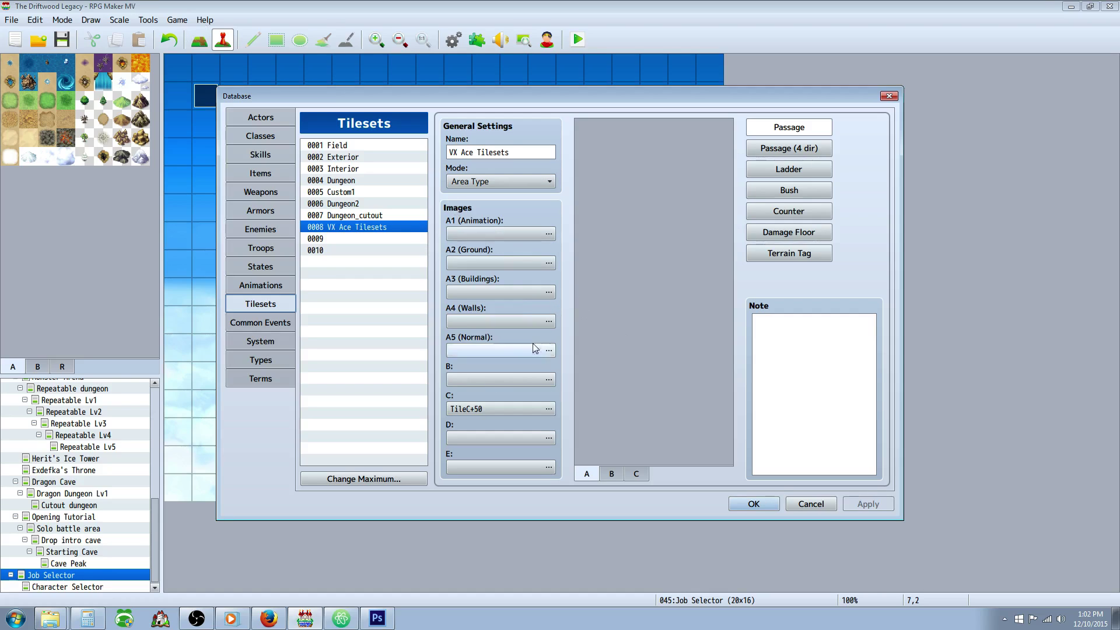
left_click(378, 618)
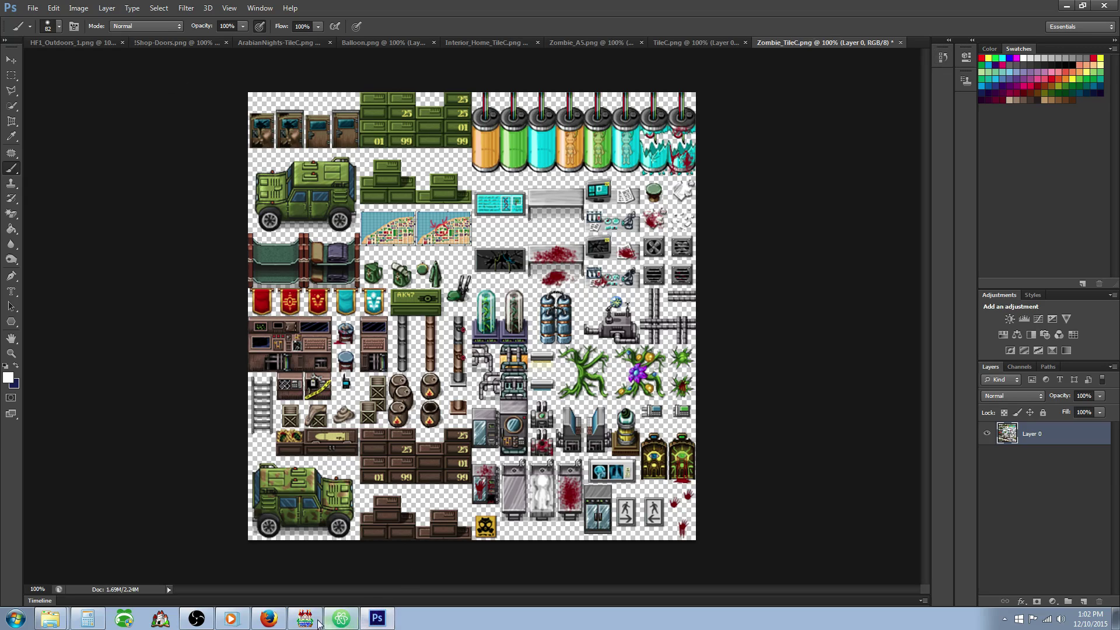
left_click(378, 618)
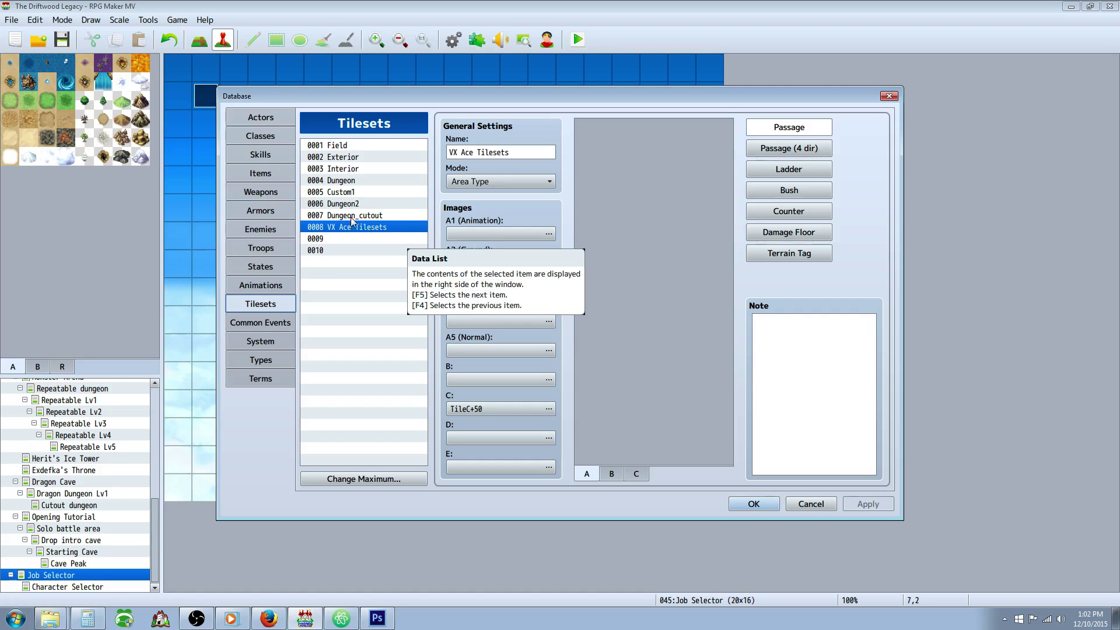
- Assign VXA_Zombie_TileC as the C image of the VX Ace Tilesets entry and look through its C tiles
left_click(548, 409)
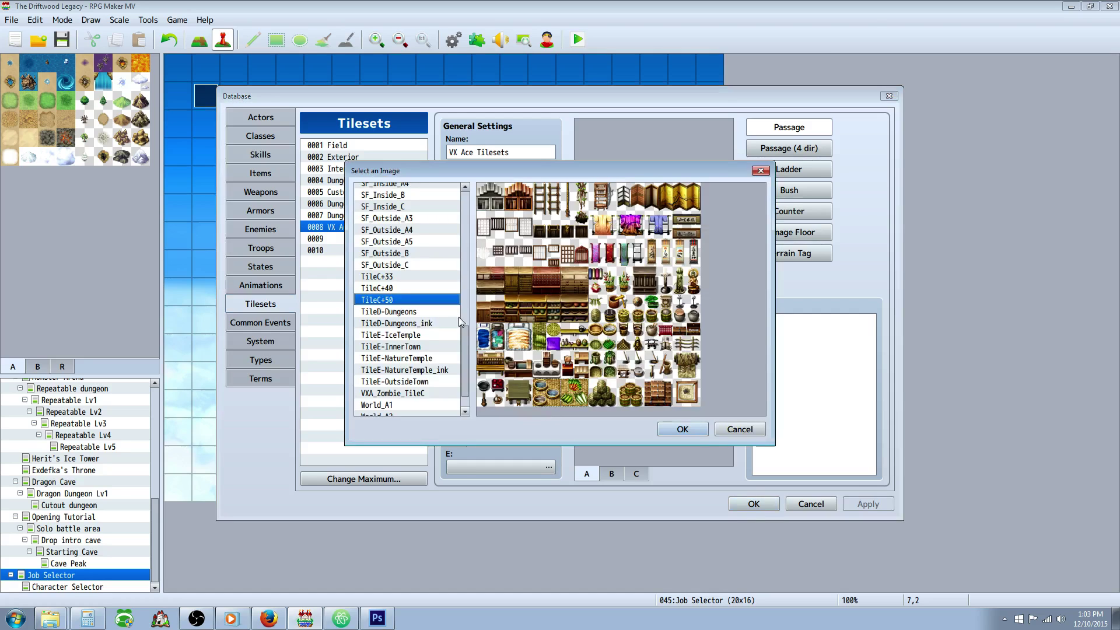
mouse_move(463, 344)
left_mouse_down()
mouse_move(463, 213)
mouse_move(464, 360)
left_mouse_up()
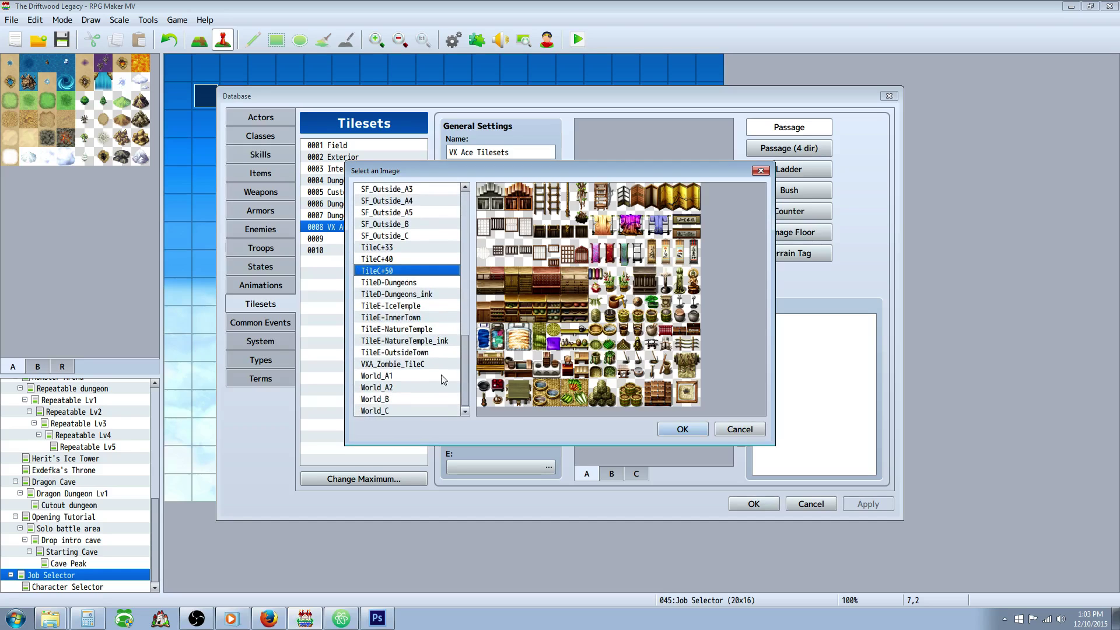
left_click(391, 365)
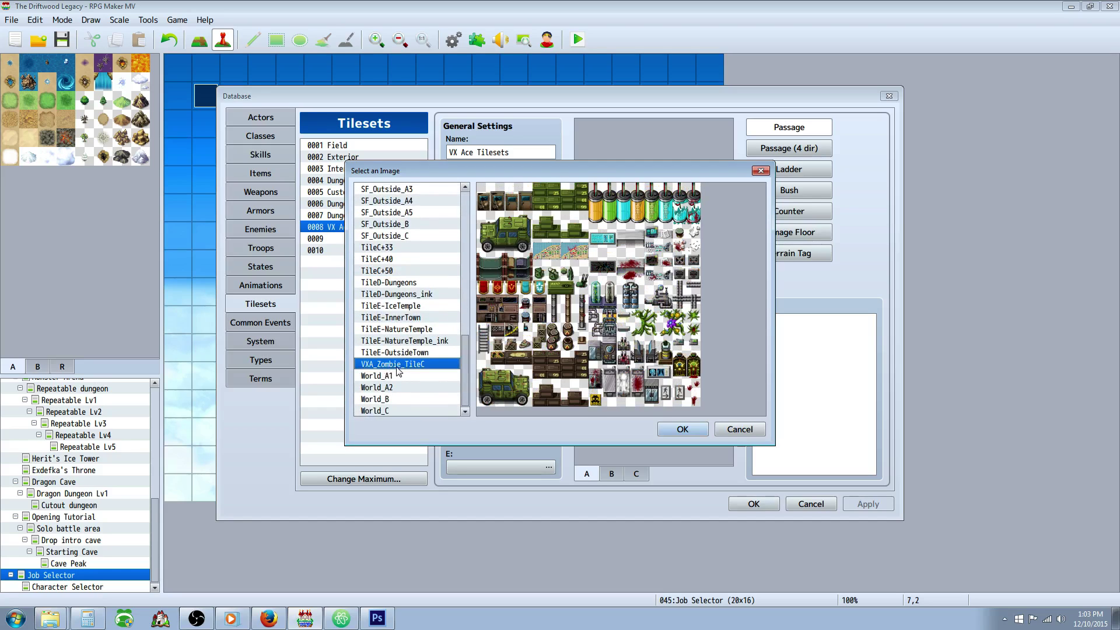
left_click(669, 429)
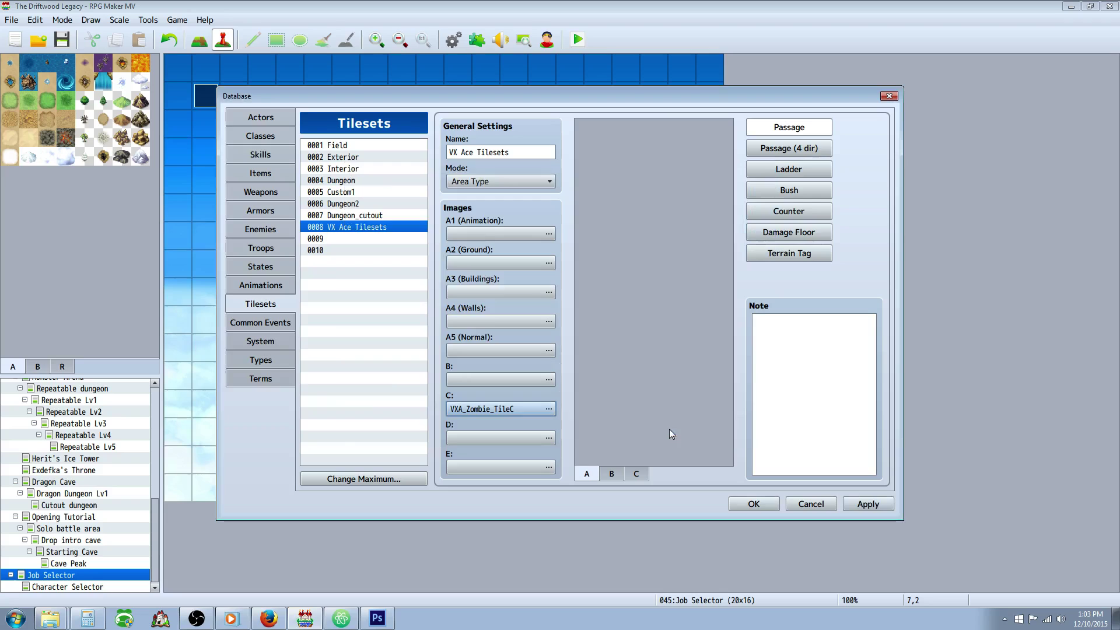
left_click(635, 474)
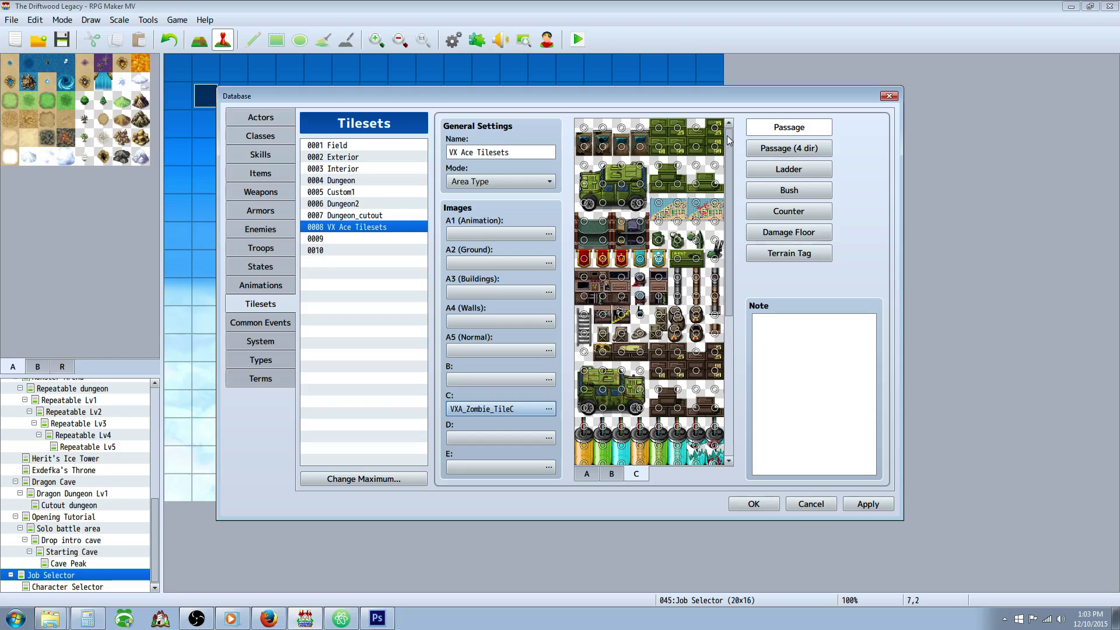
left_click_drag(727, 181, 740, 351)
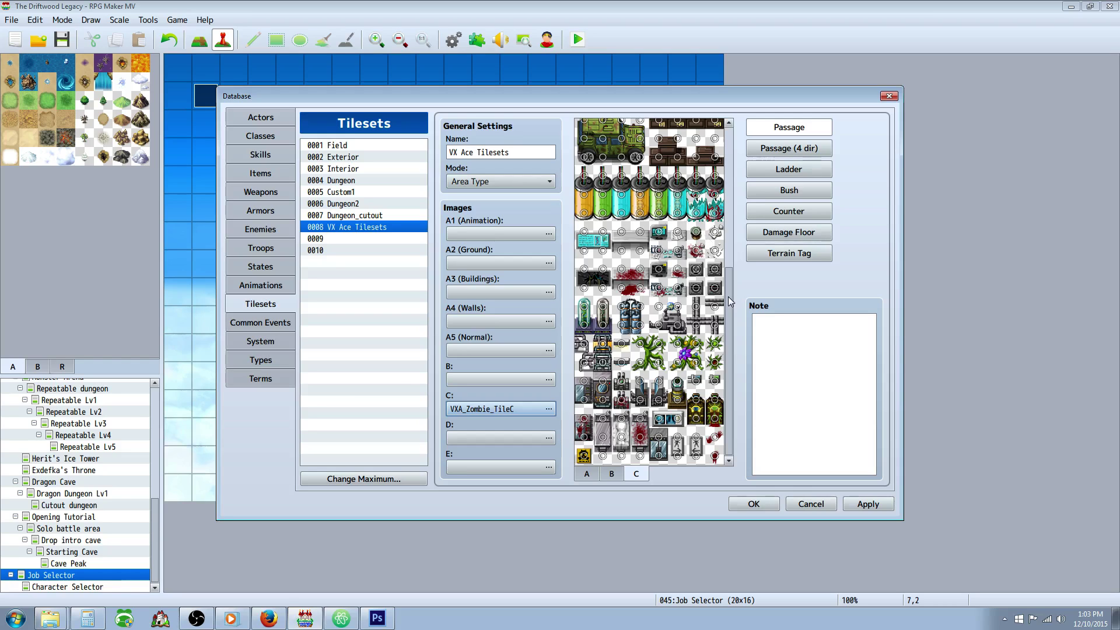
left_click_drag(728, 296, 595, 295)
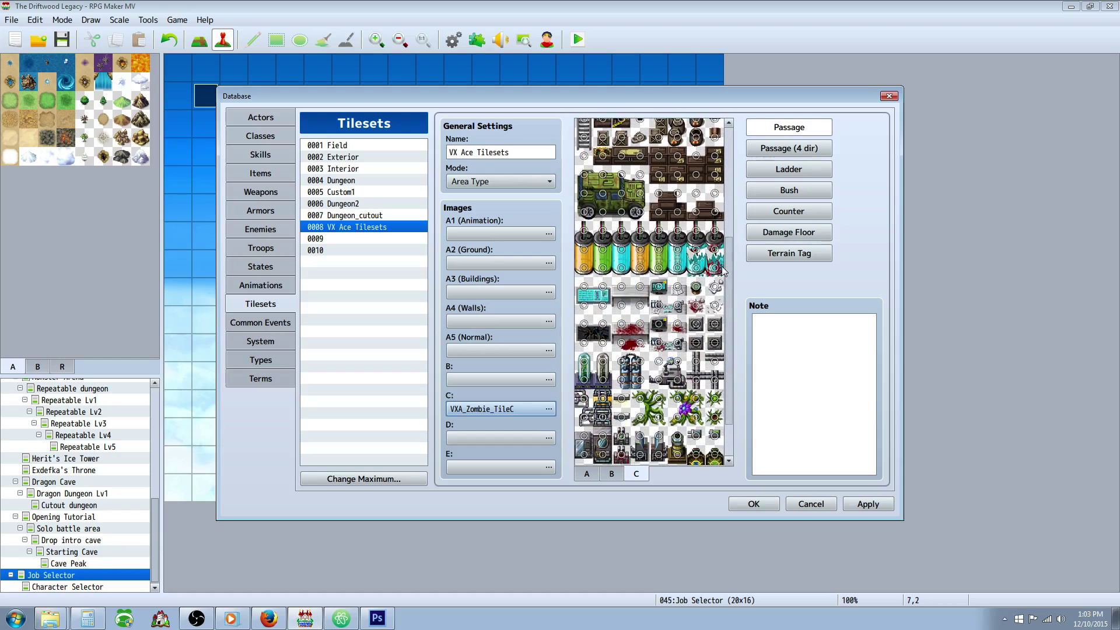
- Look over the canister tiles and the rows below them in the C image, and accept the tileset changes in the database
left_click(584, 267)
left_click(592, 231)
left_click(592, 231)
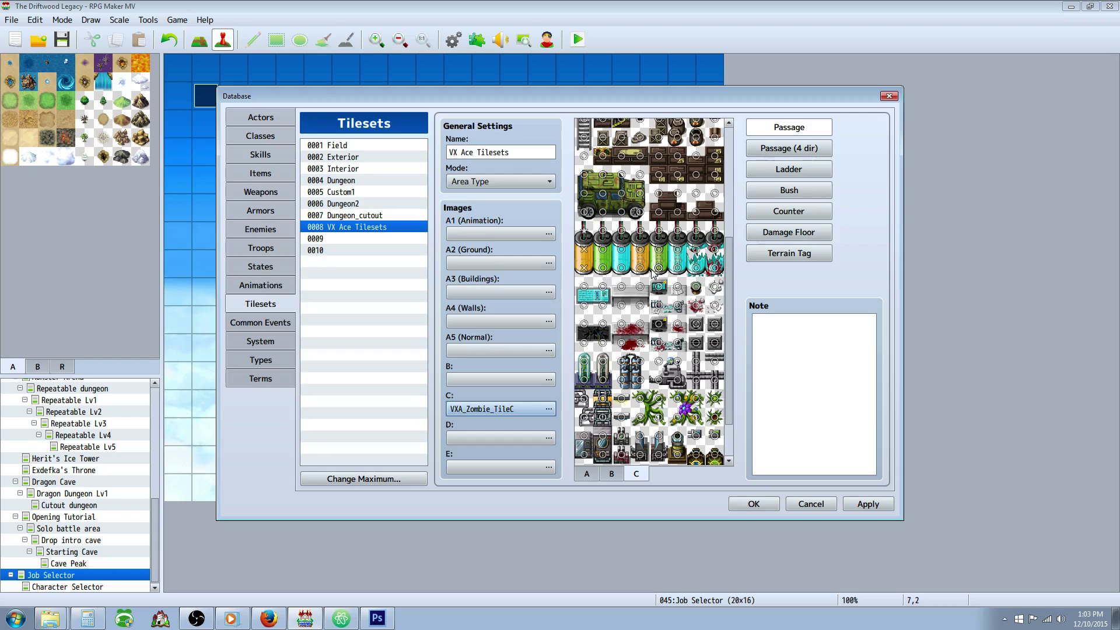
scroll(652, 273, "down", 1)
mouse_move(605, 236)
left_mouse_down()
mouse_move(625, 258)
mouse_move(643, 260)
mouse_move(640, 245)
mouse_move(655, 238)
mouse_move(658, 259)
mouse_move(683, 253)
mouse_move(675, 235)
mouse_move(694, 237)
mouse_move(698, 258)
mouse_move(715, 239)
left_mouse_up()
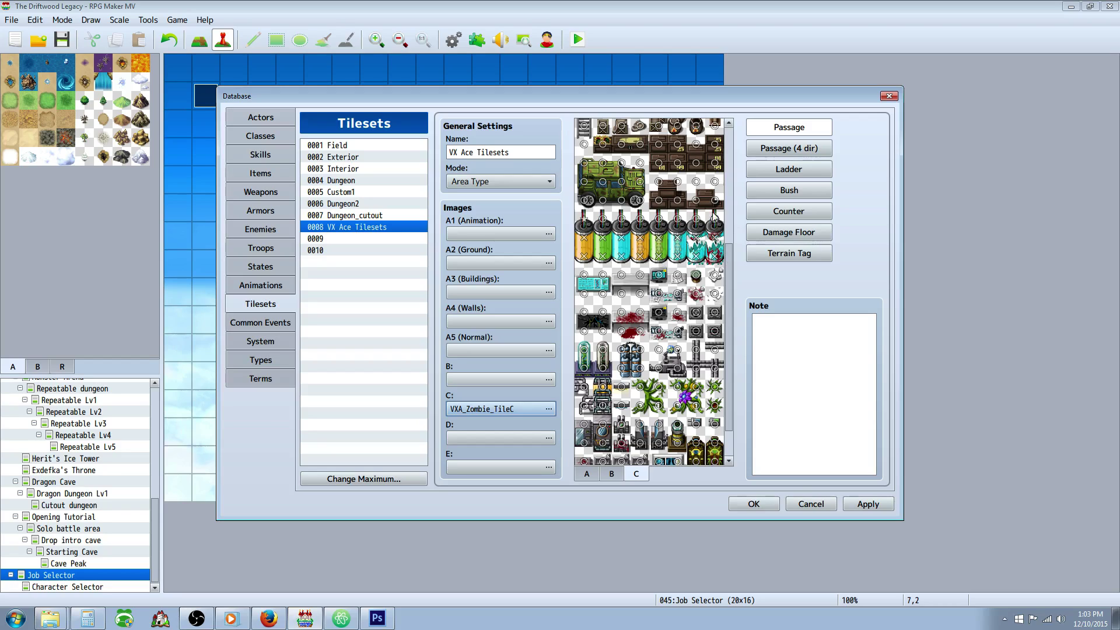
left_click(714, 219)
scroll(648, 343, "down", 2)
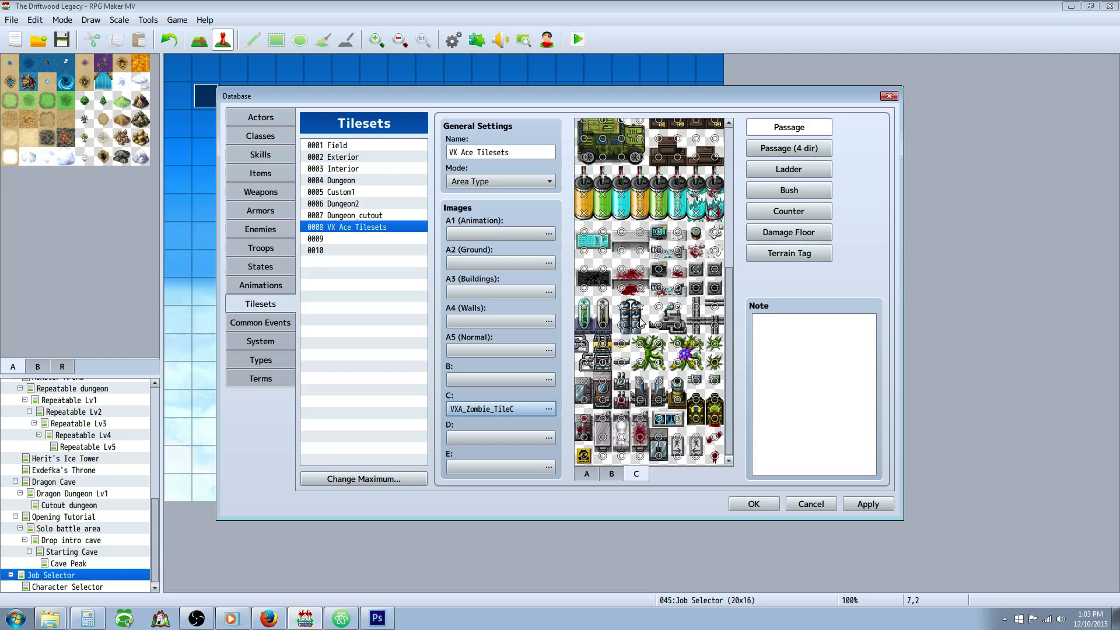
left_click(751, 506)
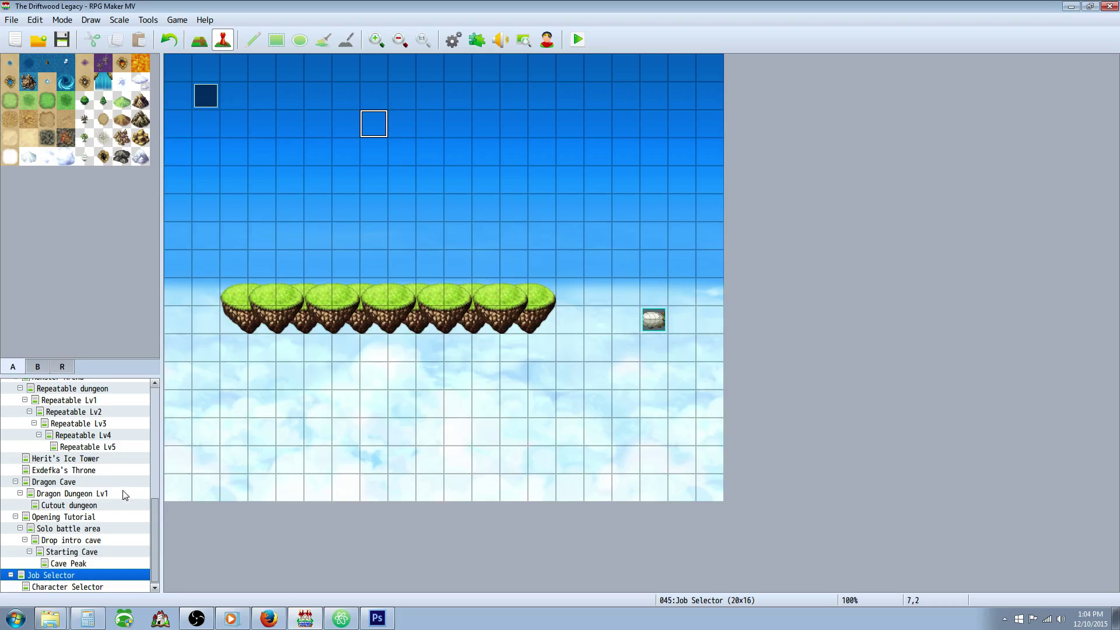
- Create a new map, MAP053, under MV Test Zone with VX Ace Tilesets as its tileset
left_click(85, 446)
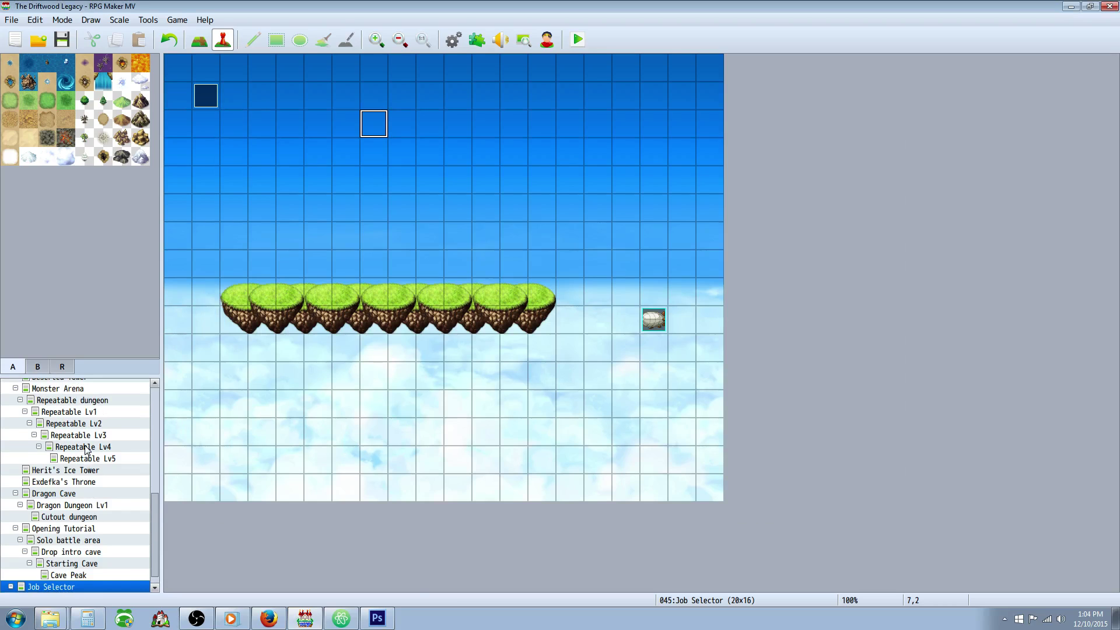
scroll(85, 443, "up", 8)
scroll(81, 440, "up", 2)
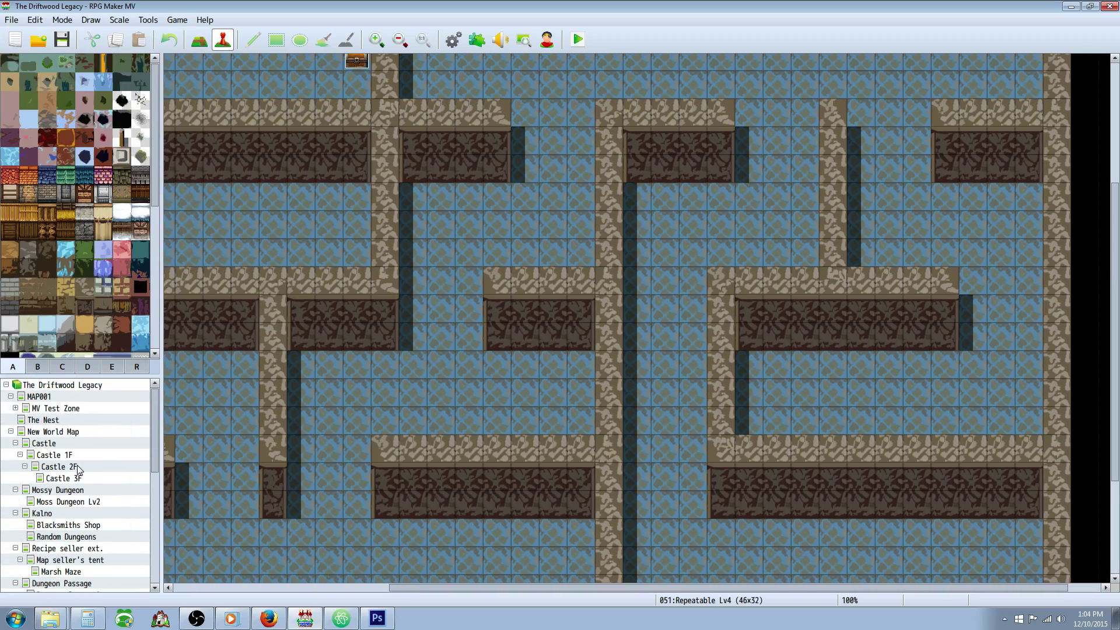
left_click(65, 410)
right_click(63, 410)
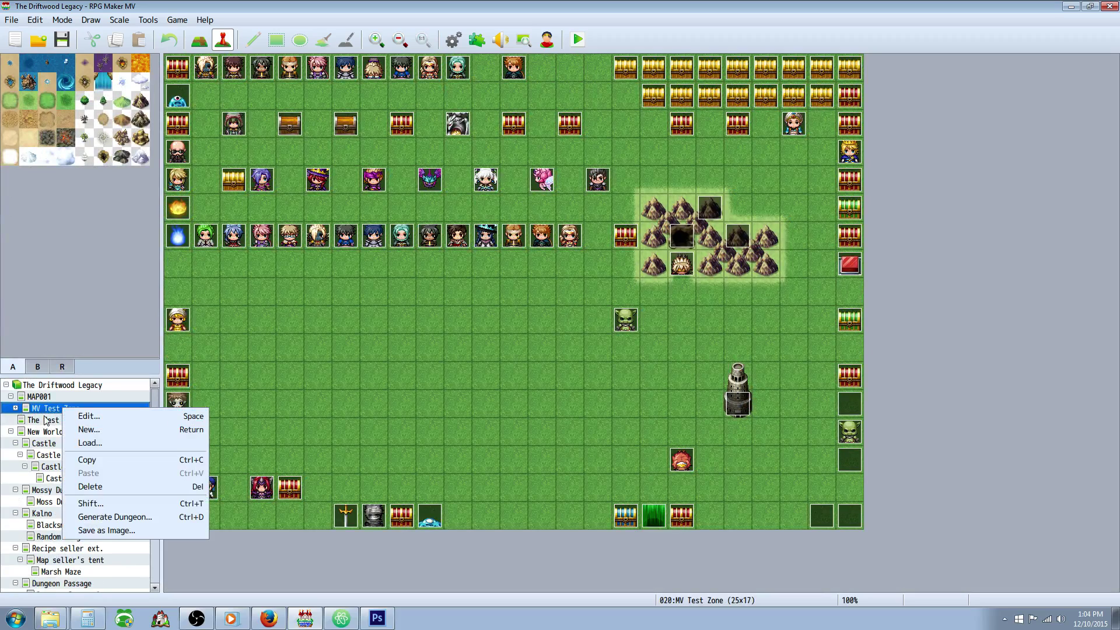
left_click(106, 432)
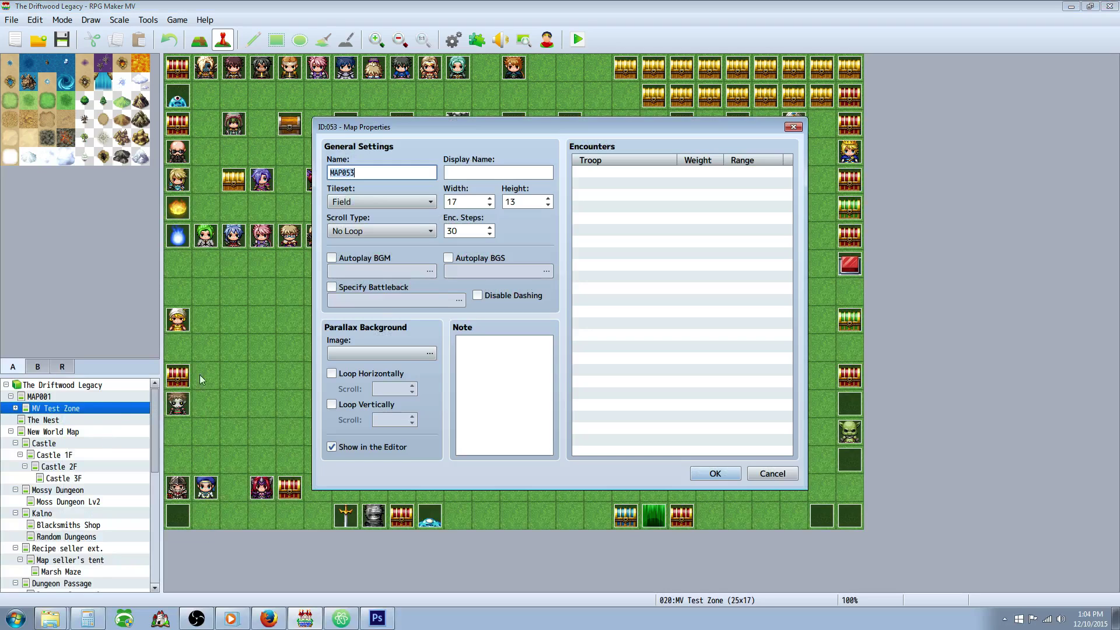
left_click(404, 203)
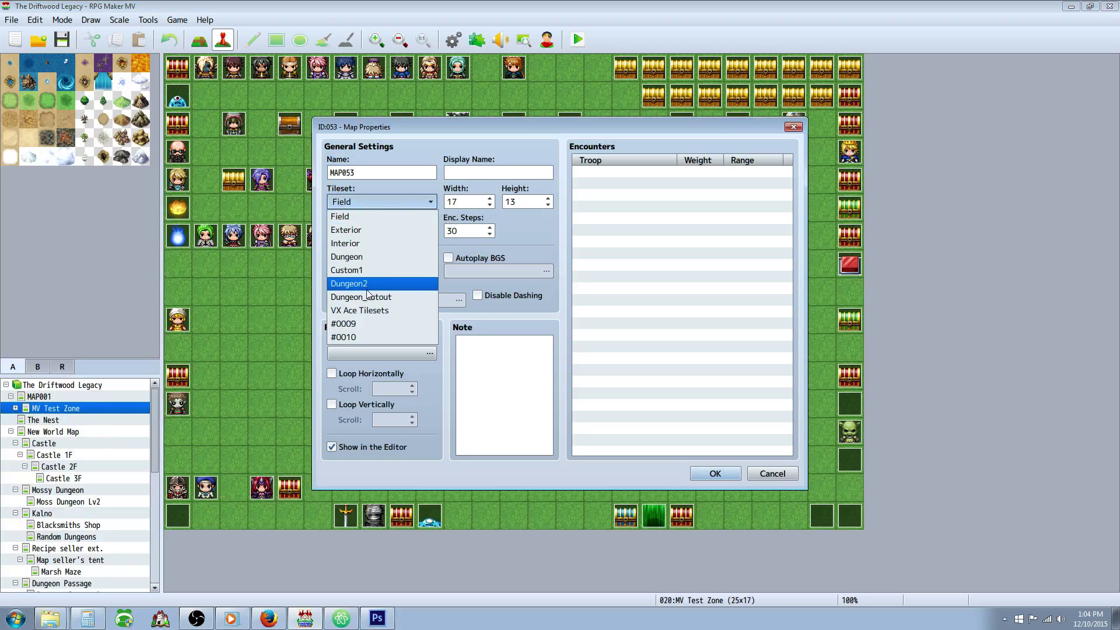
left_click(355, 311)
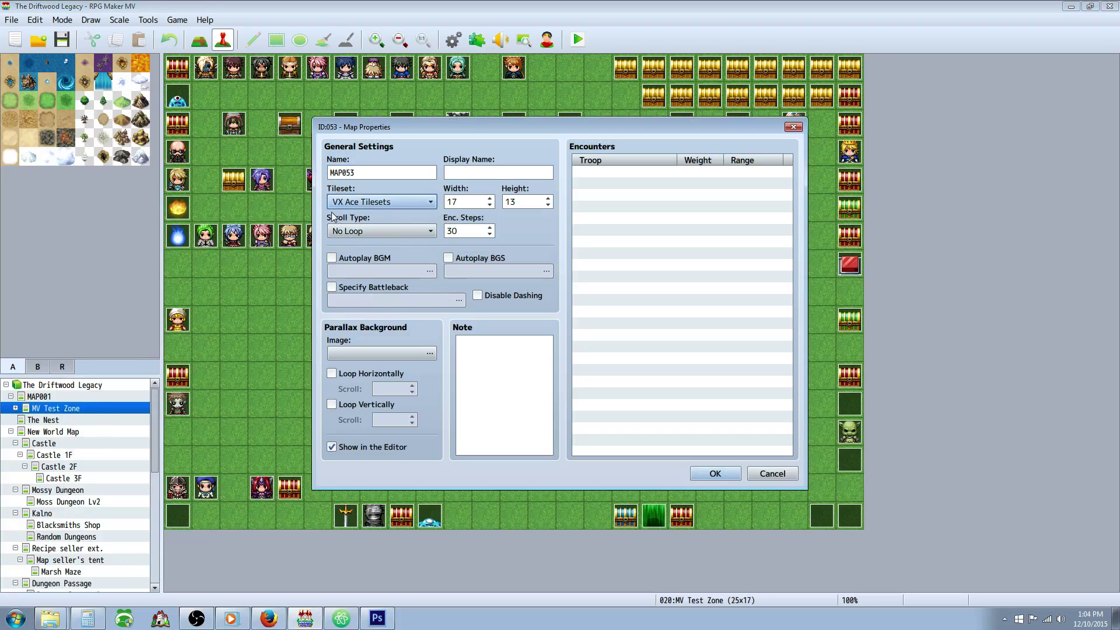
left_click(707, 473)
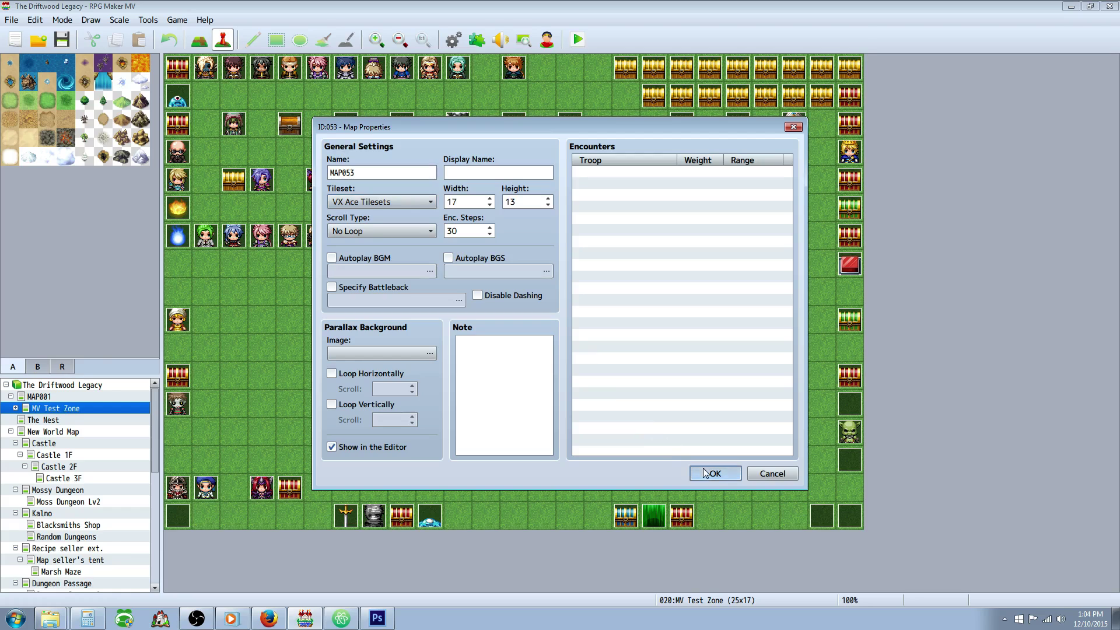
- Reopen the VX Ace Tilesets entry in the database and check its Area Type mode and C tiles
left_click(454, 40)
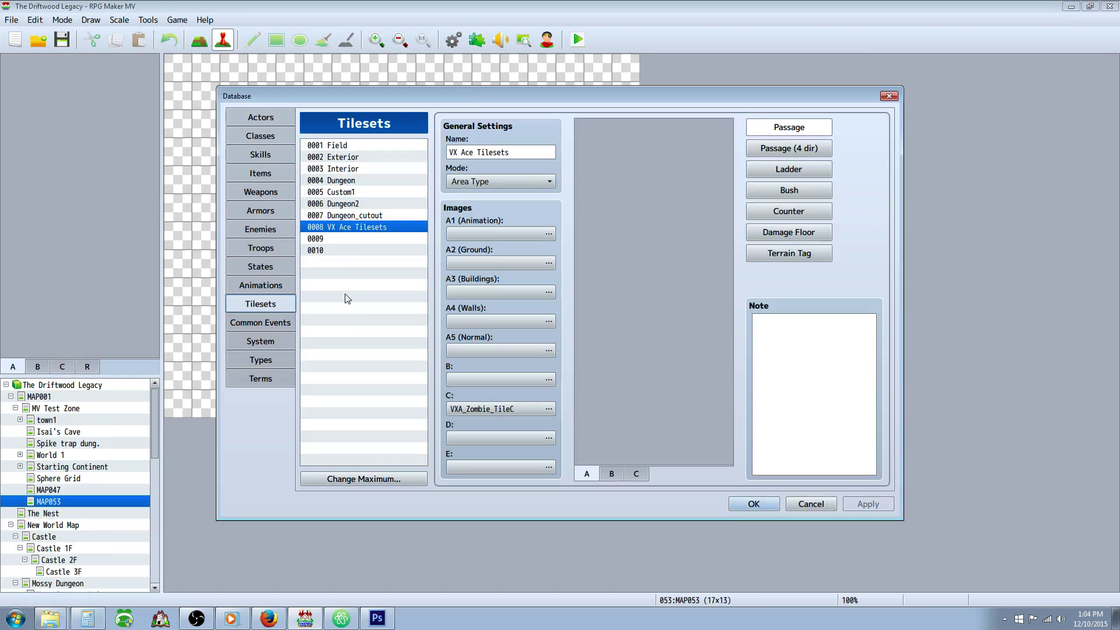
left_click(467, 158)
left_click(509, 181)
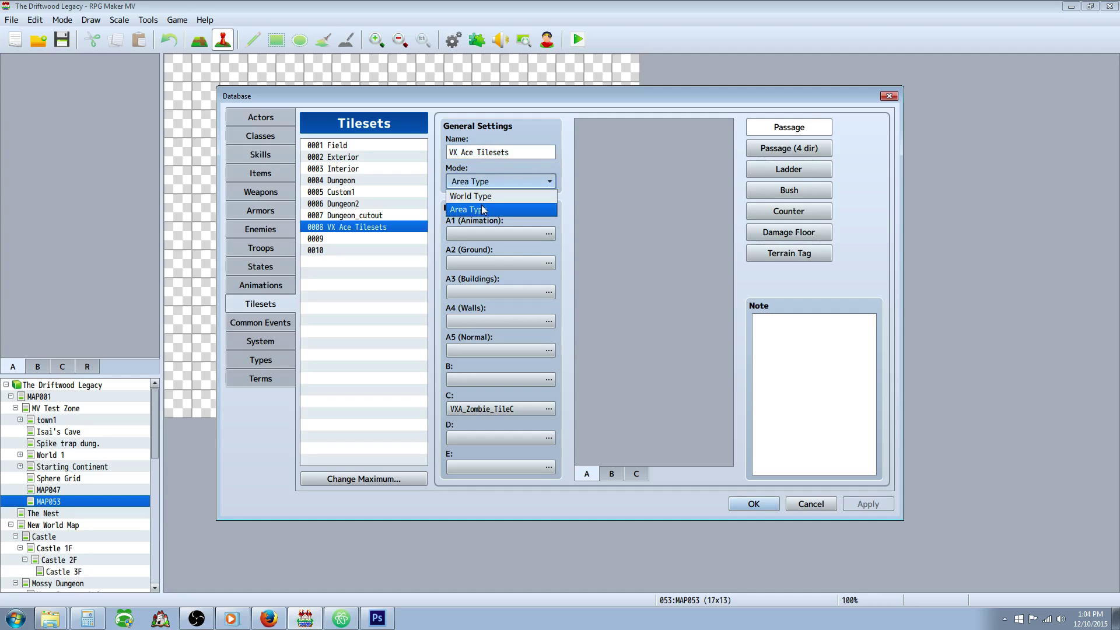
left_click(477, 208)
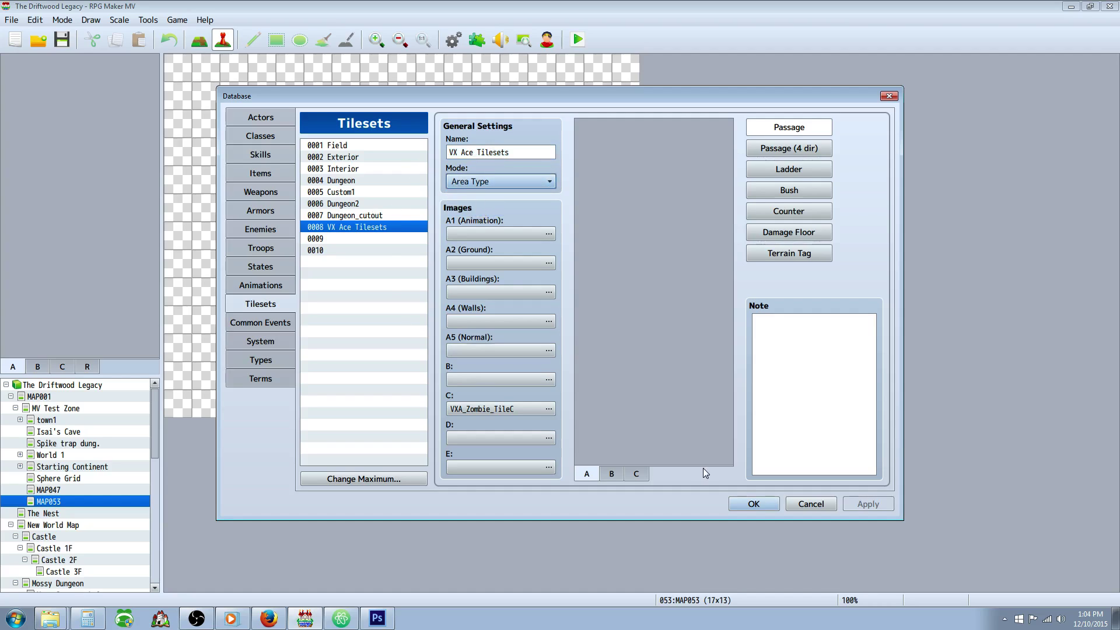
left_click(641, 472)
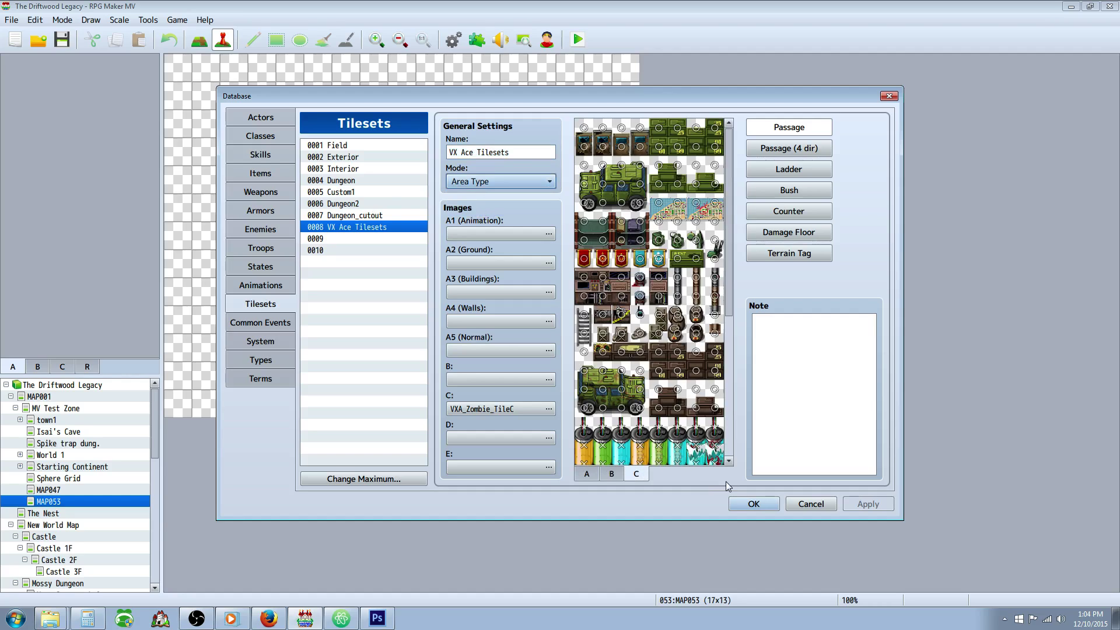
left_click(747, 503)
- Check the properties of MAP053 and reselect VX Ace Tilesets as its tileset
right_click(63, 505)
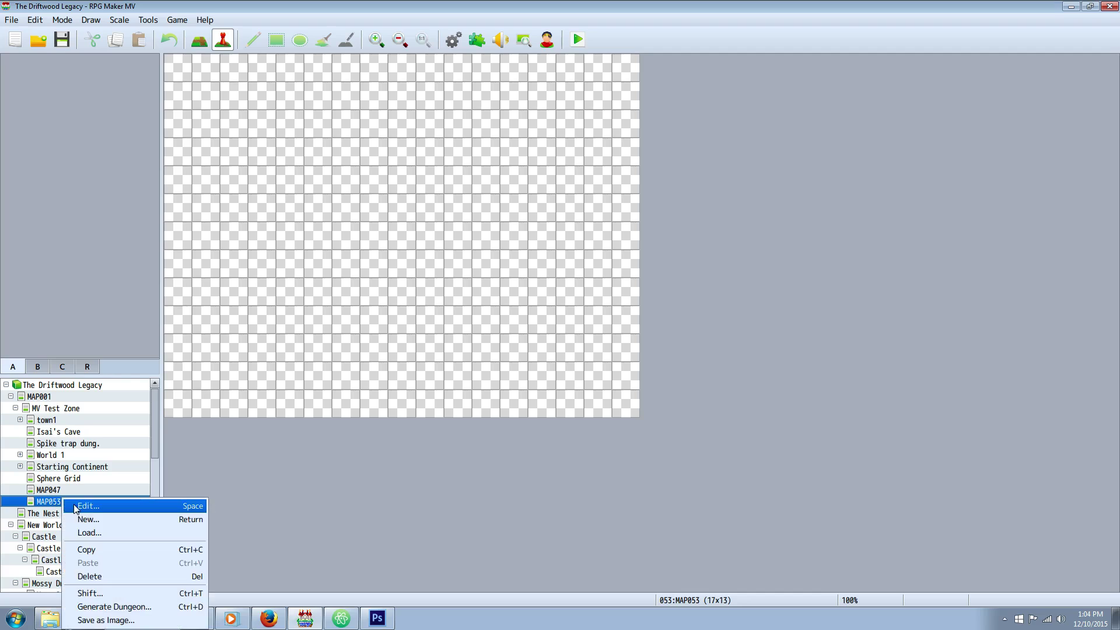
left_click(88, 504)
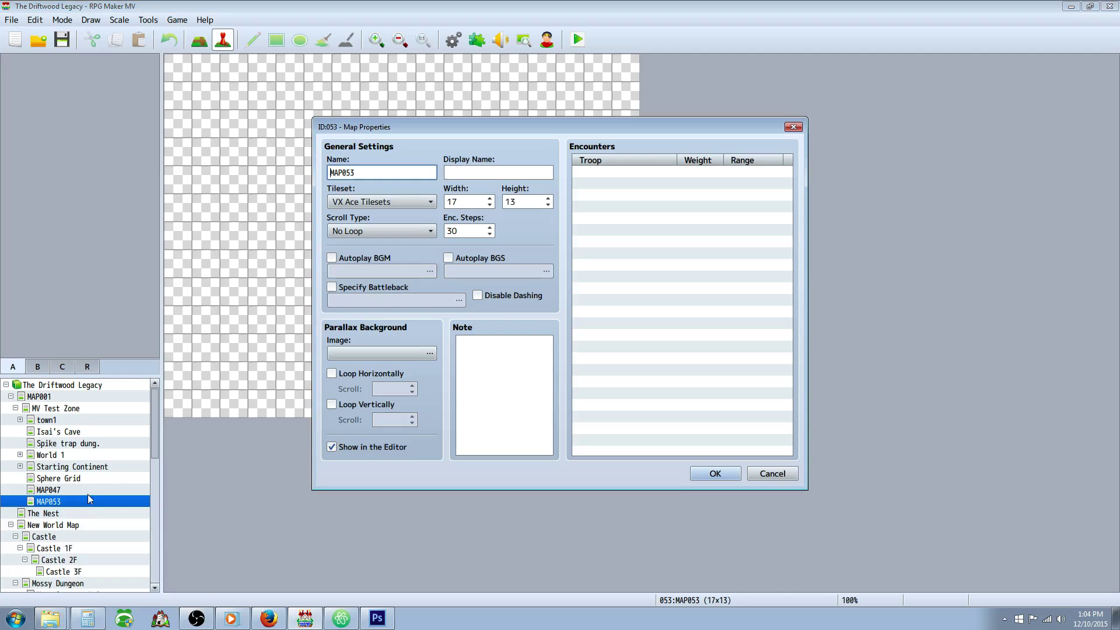
left_click(373, 202)
left_click(368, 311)
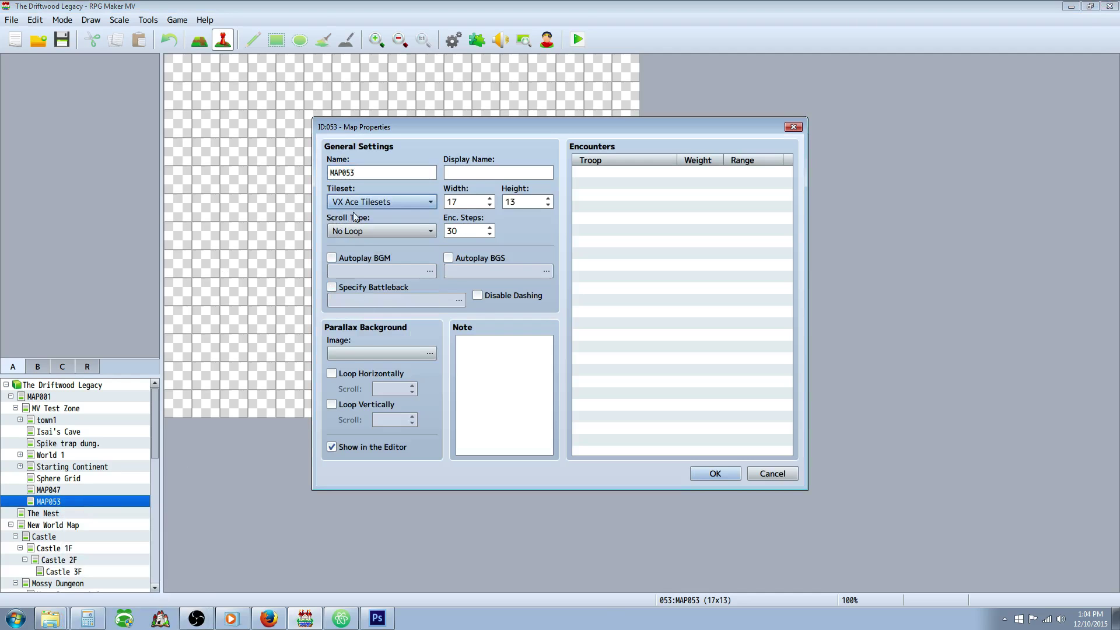
left_click(700, 472)
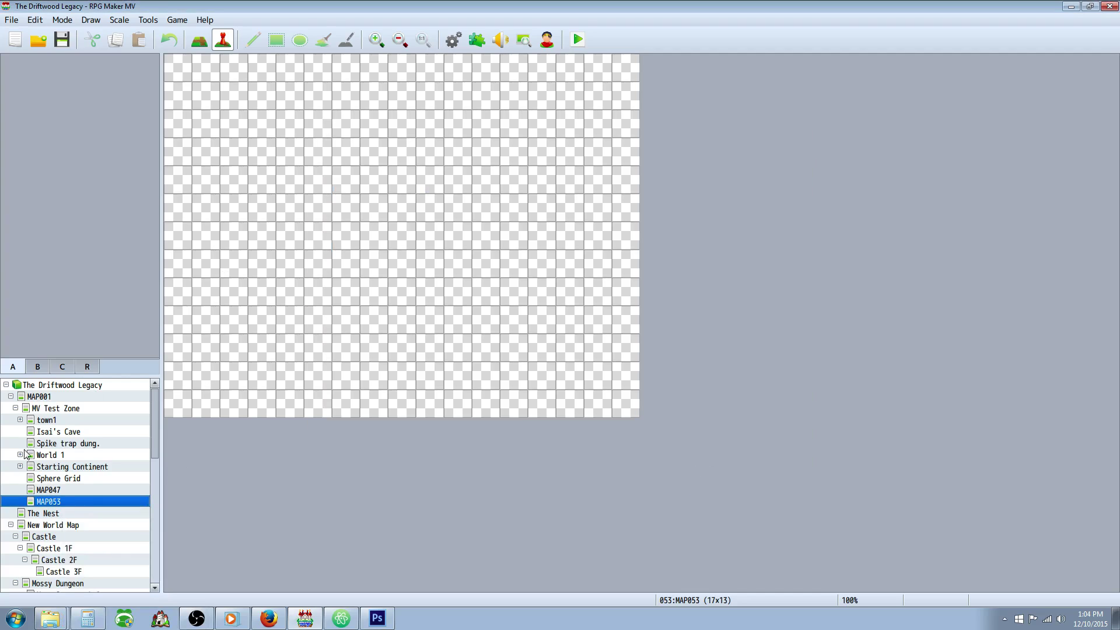
- Compare MAP047 with MAP053, and examine the A, B and C tile pages of VX Ace Tilesets in the database
left_click(65, 490)
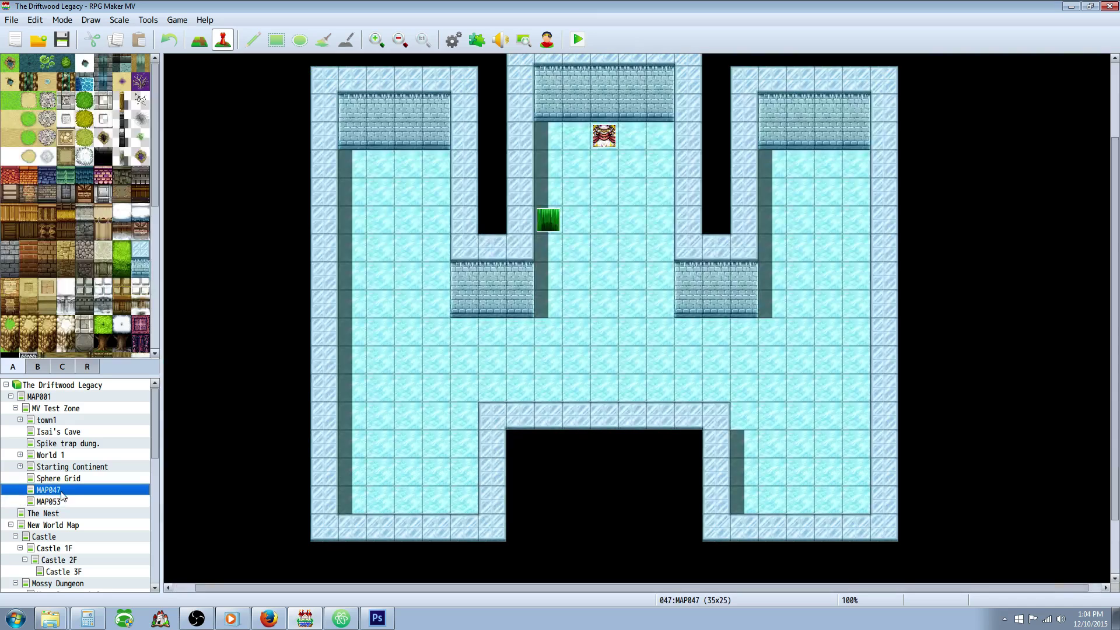
left_click(61, 502)
left_click(453, 39)
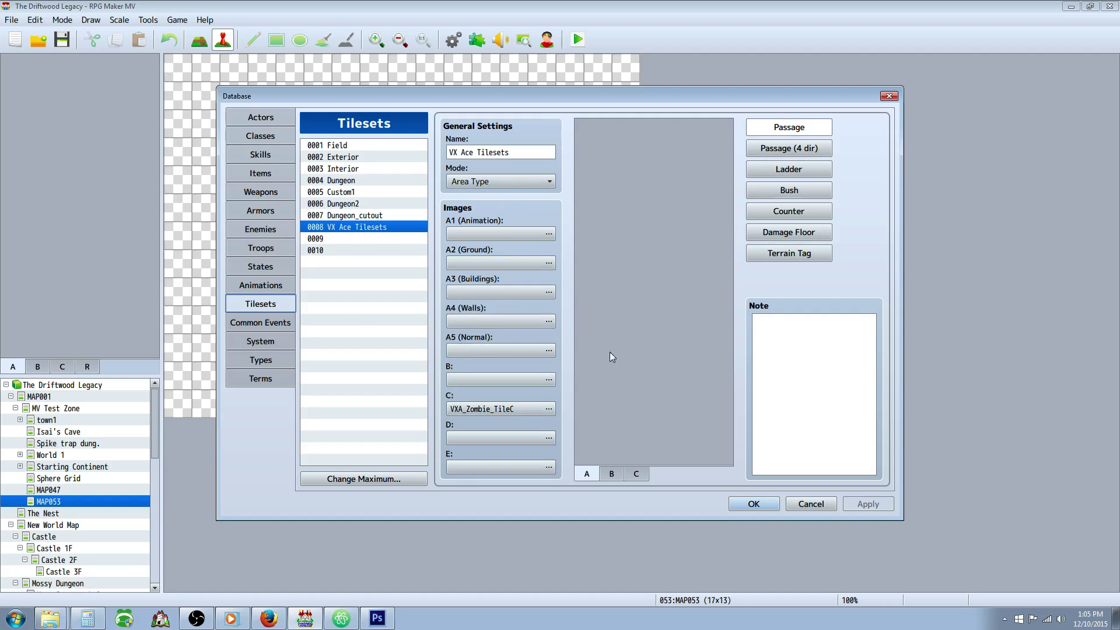
left_click(611, 473)
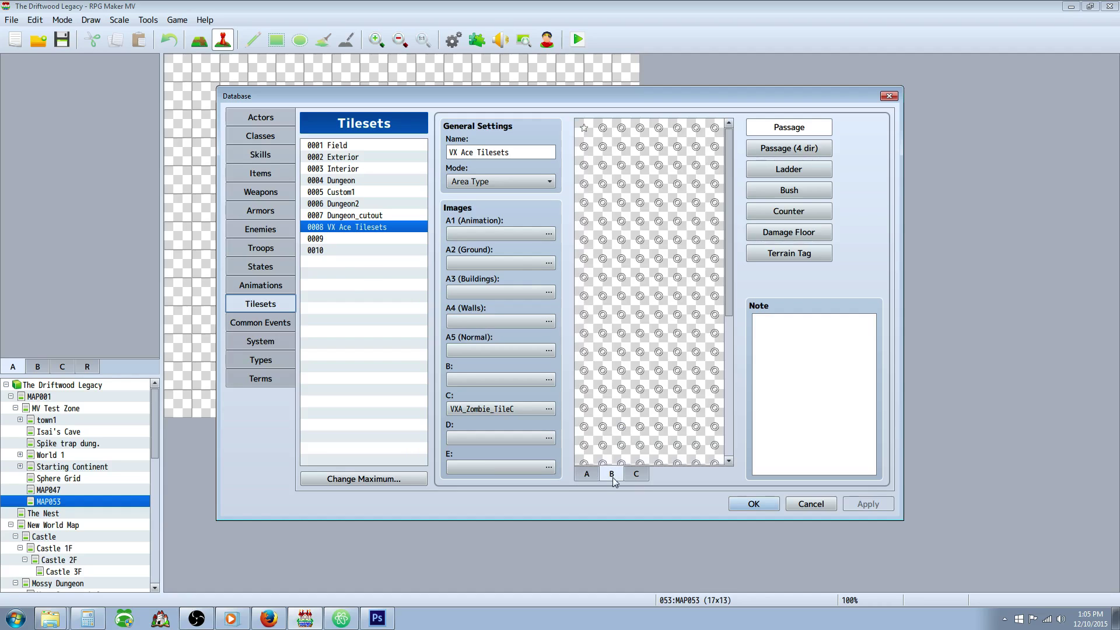
left_click(636, 475)
left_click(611, 473)
left_click(587, 473)
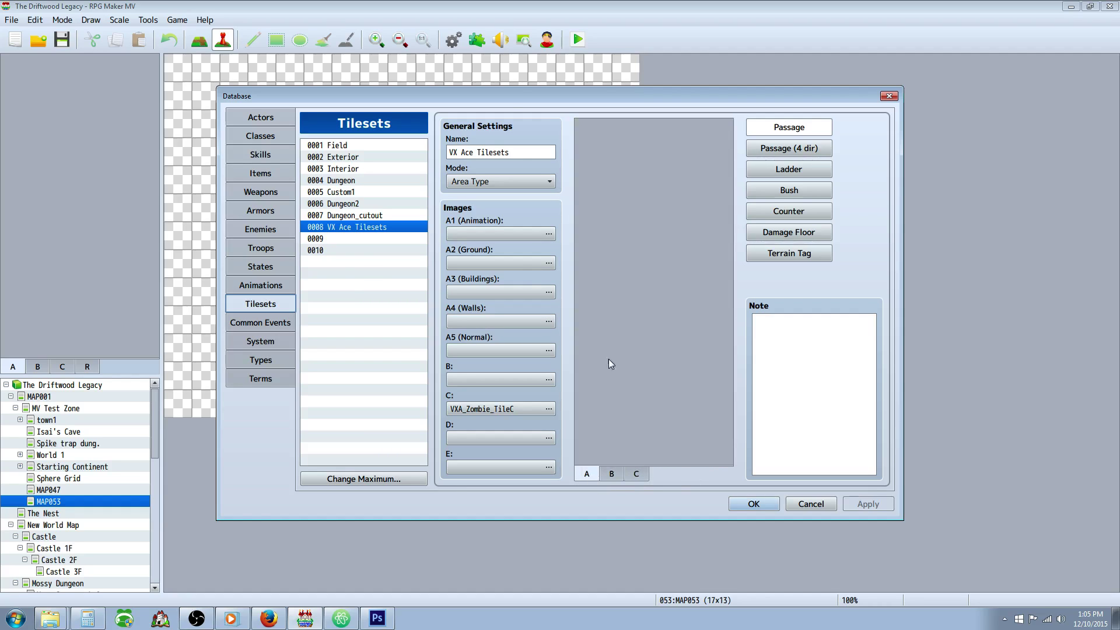
left_click(611, 473)
left_click(638, 472)
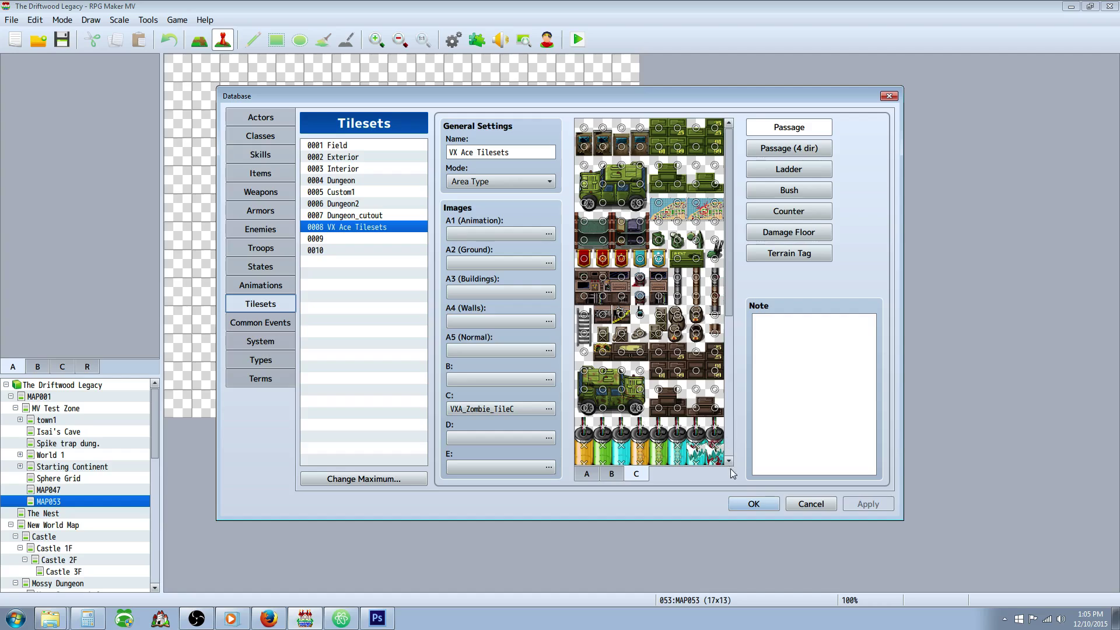
left_click(749, 503)
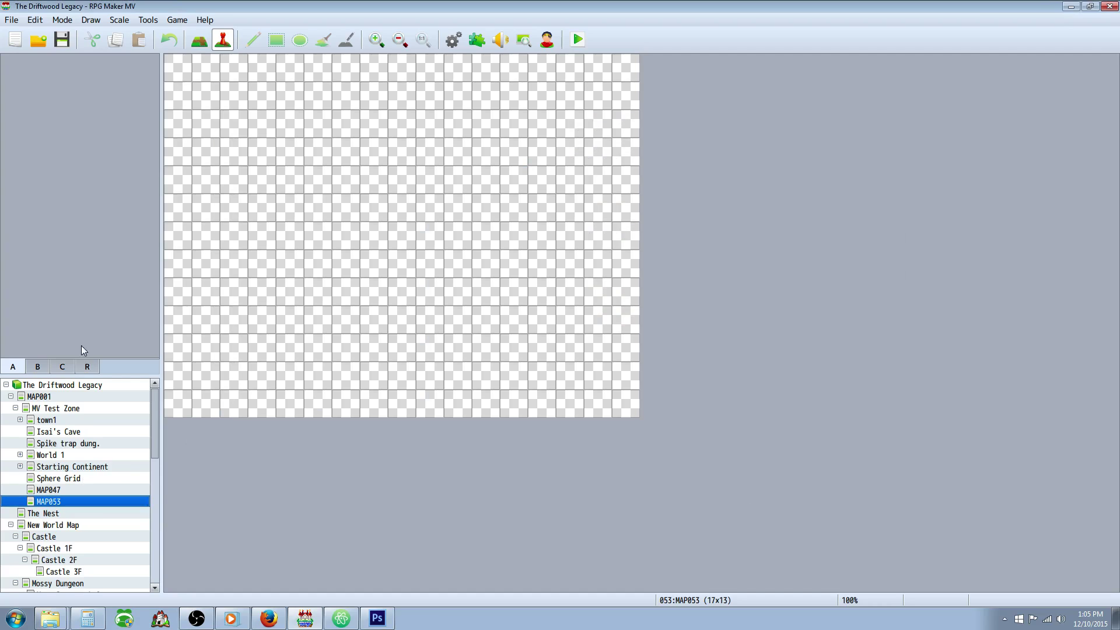
- In map drawing mode, place the intact orange canister from the C tiles near the upper-left part of MAP053
left_click(62, 366)
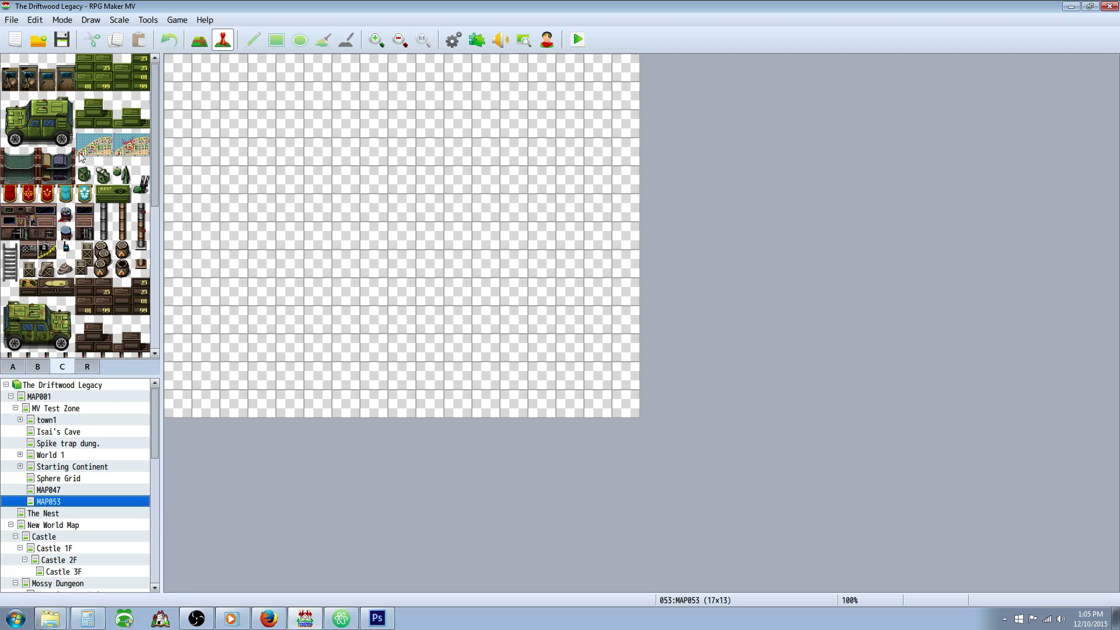
scroll(80, 157, "down", 3)
left_click(11, 233)
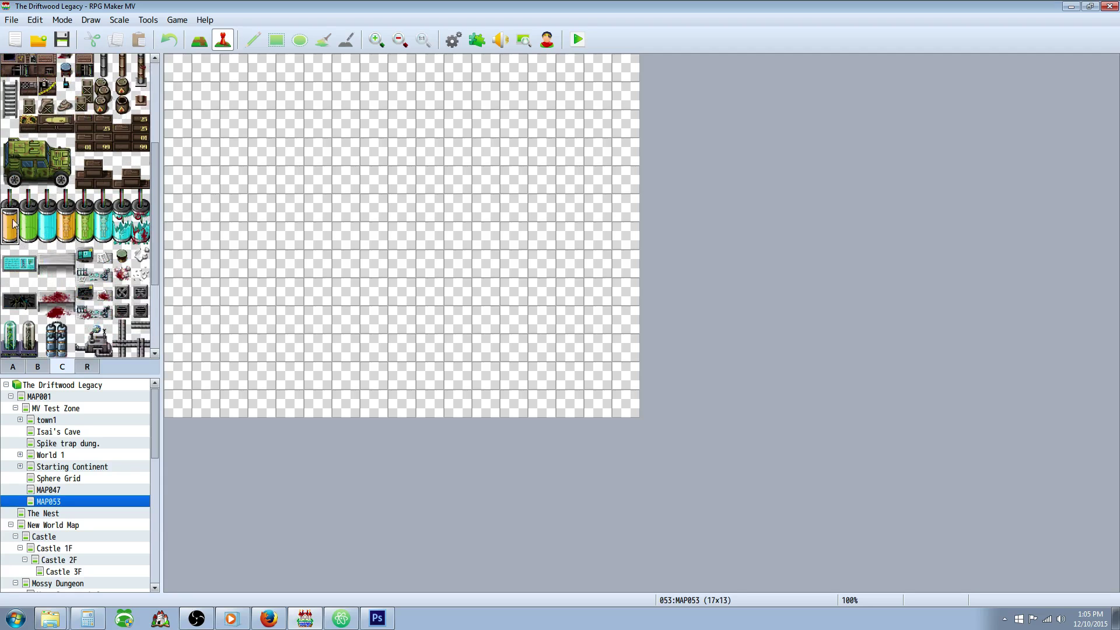
left_click_drag(13, 224, 11, 198)
left_click(199, 40)
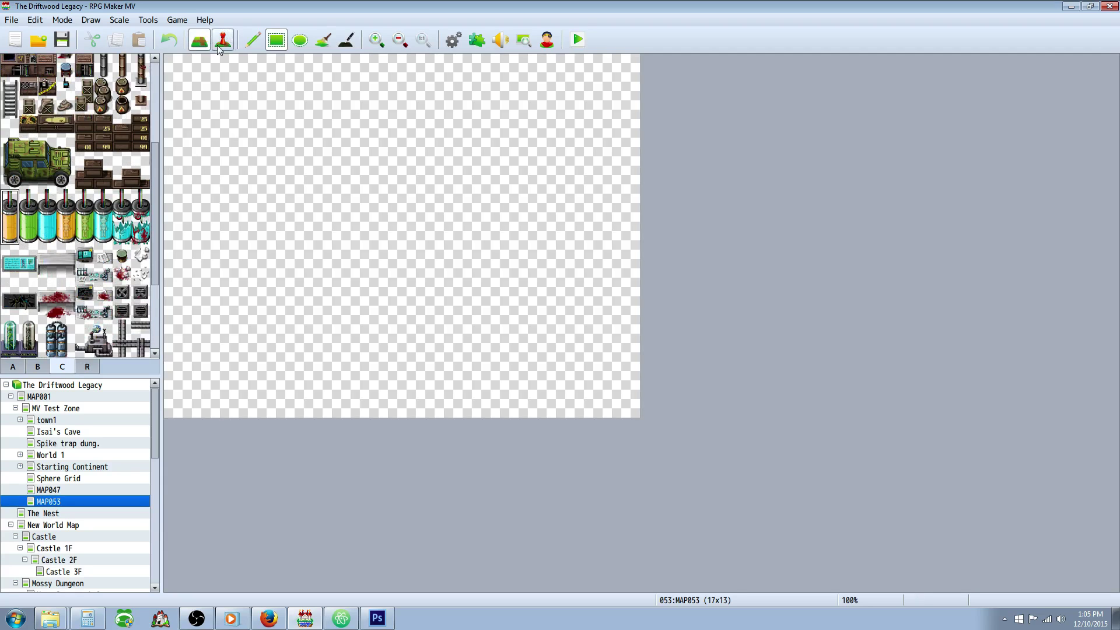
left_click(237, 156)
- Extend the canister row to the right with one green, two cyan and one cracked orange canister
left_click_drag(28, 198, 30, 233)
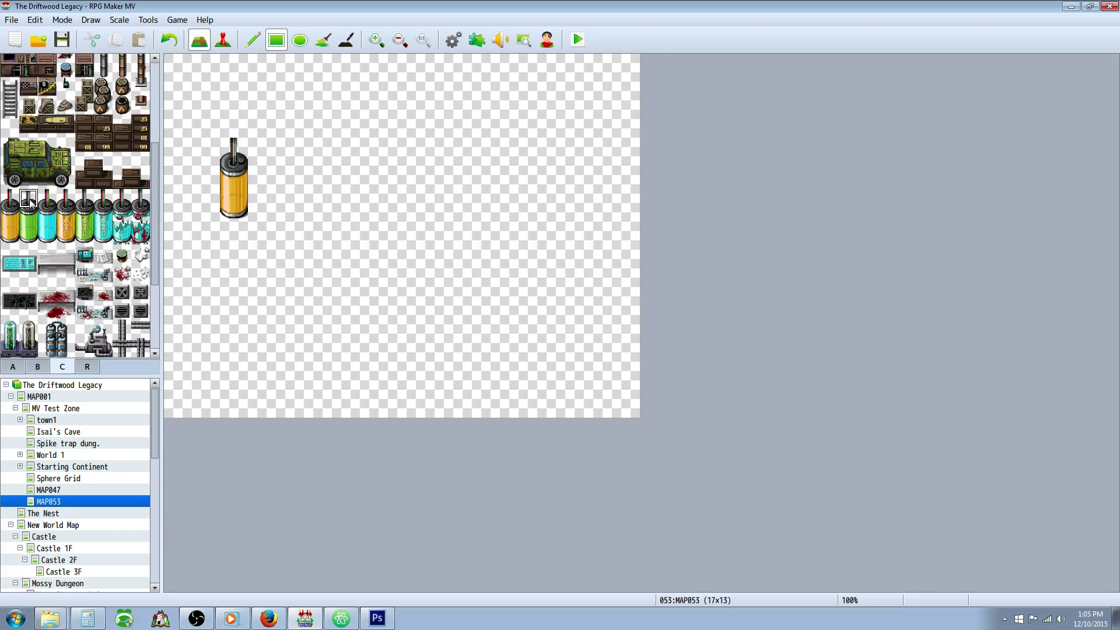
left_click(267, 165)
mouse_move(65, 199)
left_mouse_down()
mouse_move(50, 217)
mouse_move(48, 205)
mouse_move(48, 234)
left_mouse_up()
left_click(288, 174)
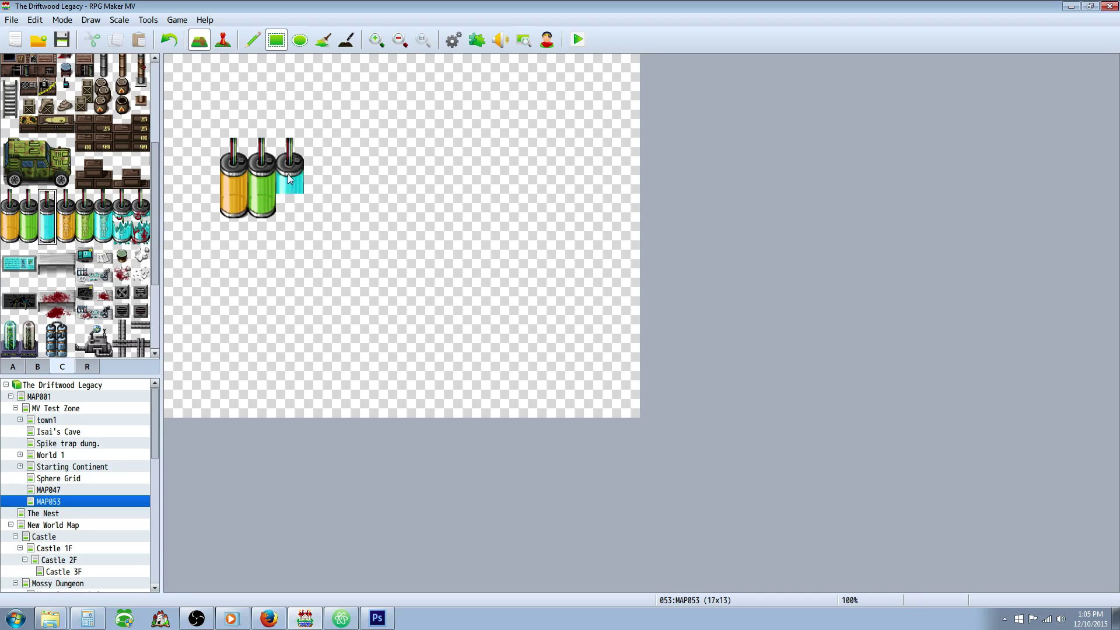
left_click(313, 159)
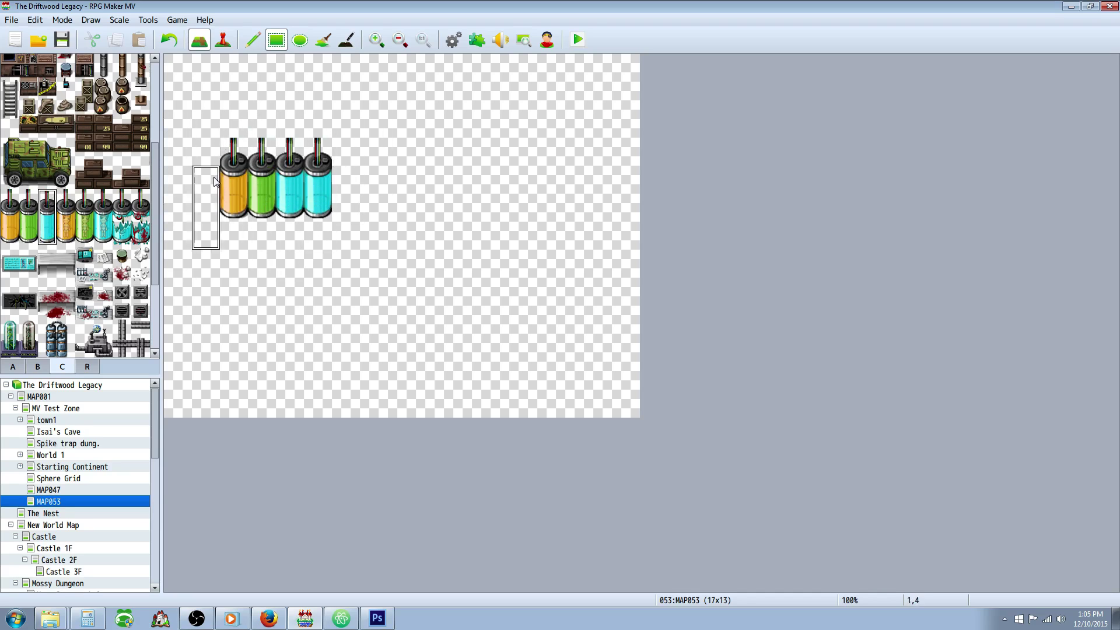
left_click_drag(66, 198, 67, 233)
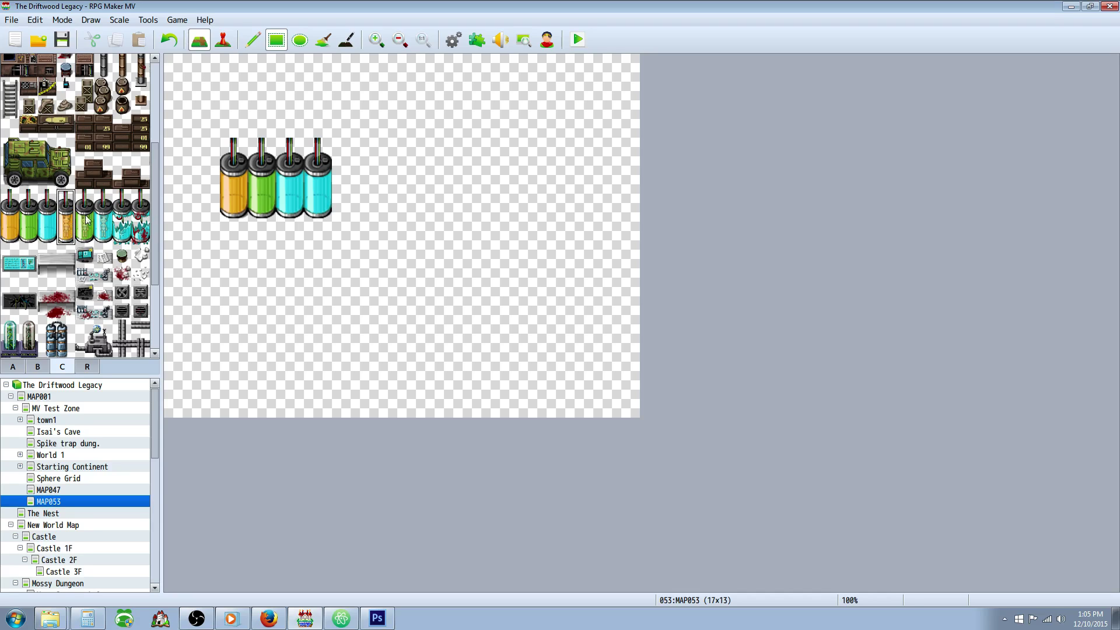
left_click(352, 184)
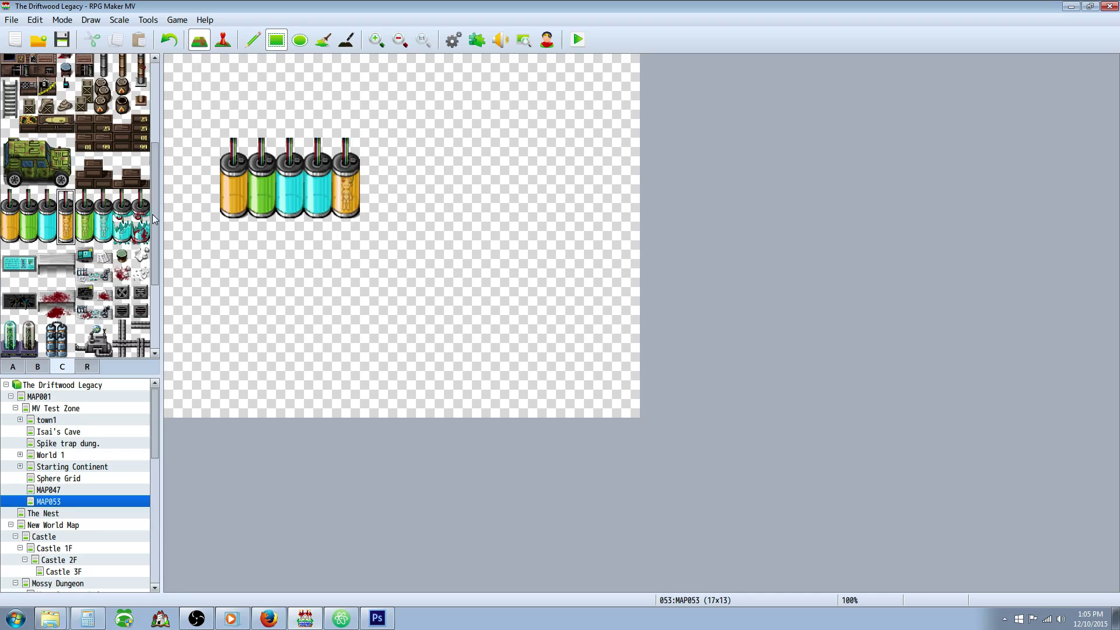
- Place the rusty green military vehicle from the C tiles on the map below the canister row
left_click_drag(152, 215, 156, 133)
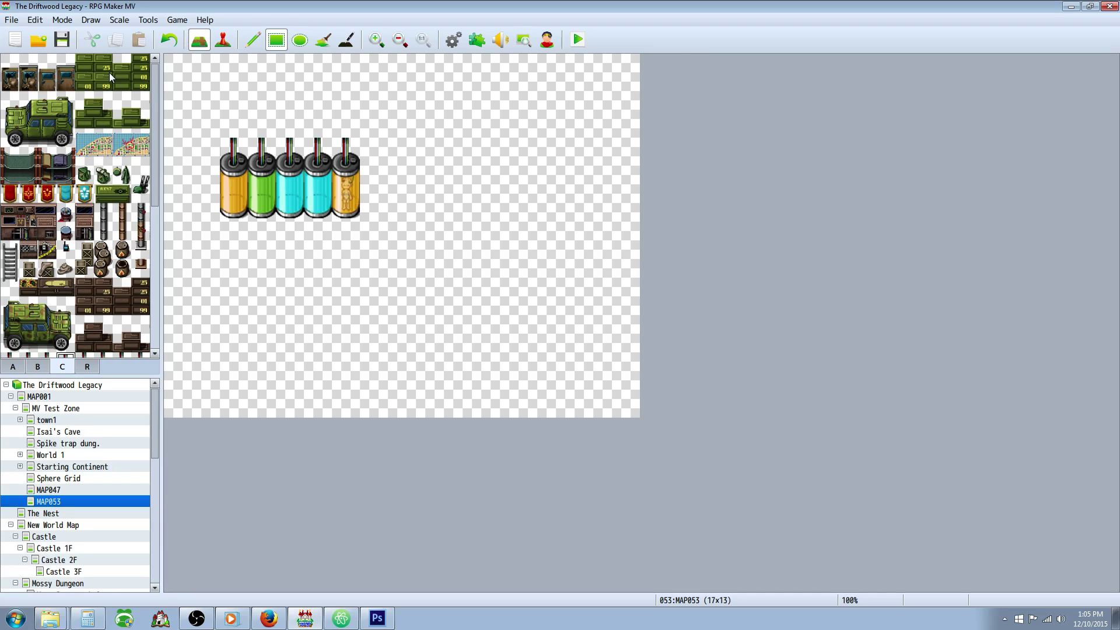
left_click_drag(14, 308, 73, 349)
left_click(243, 270)
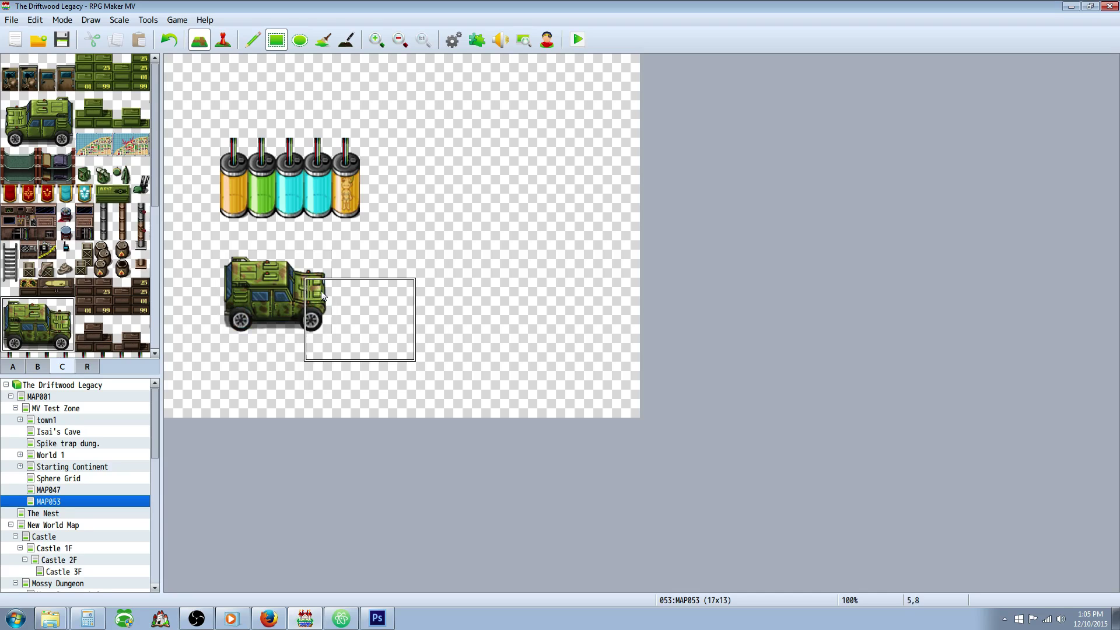